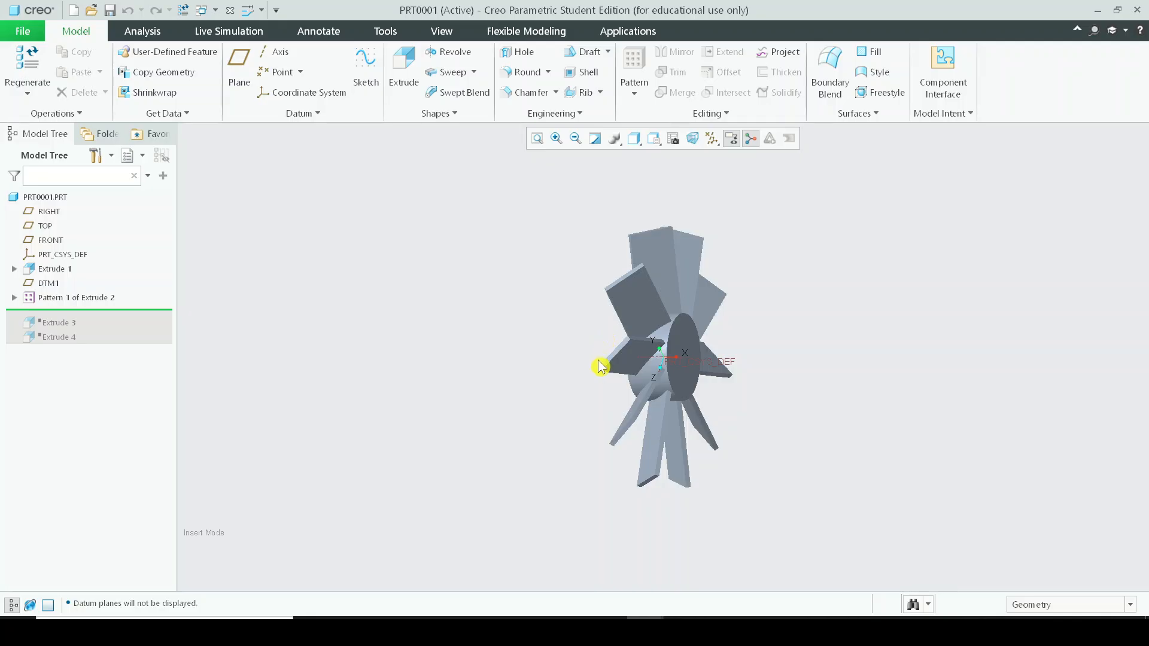
Orbit and zoom the view to examine the fan's blade arrangement from several angles.
{"action": "scroll", "coordinate": [601, 365], "scroll_direction": "up", "scroll_amount": 1}
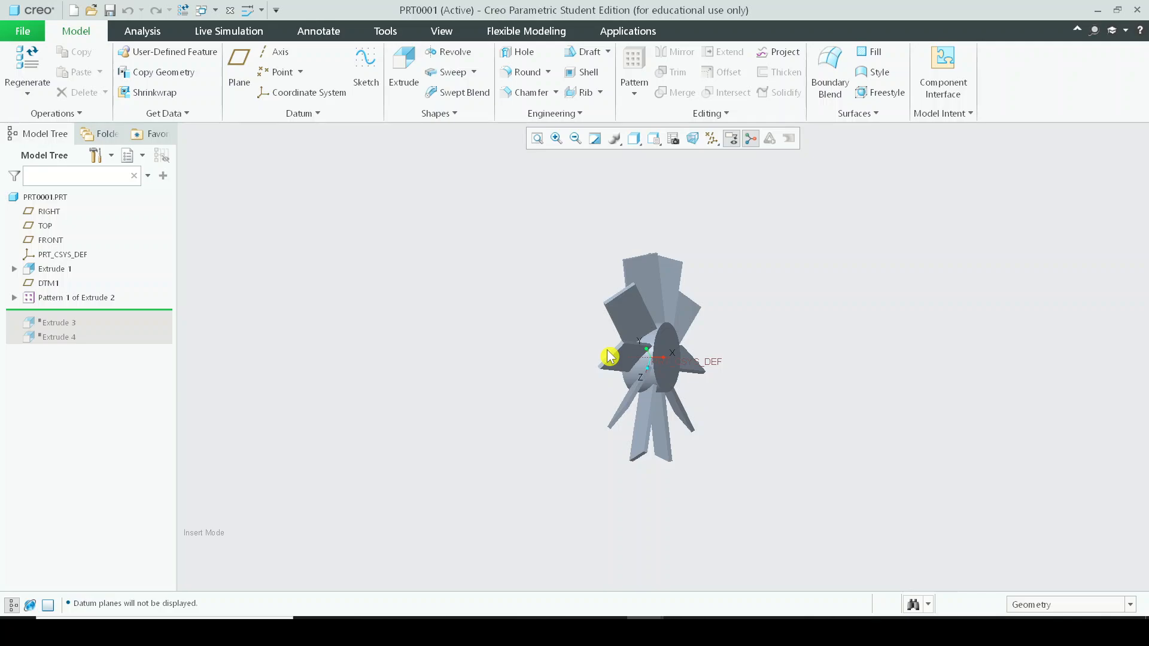
{"action": "middle_click_drag", "start_coordinate": [609, 357], "coordinate": [703, 438]}
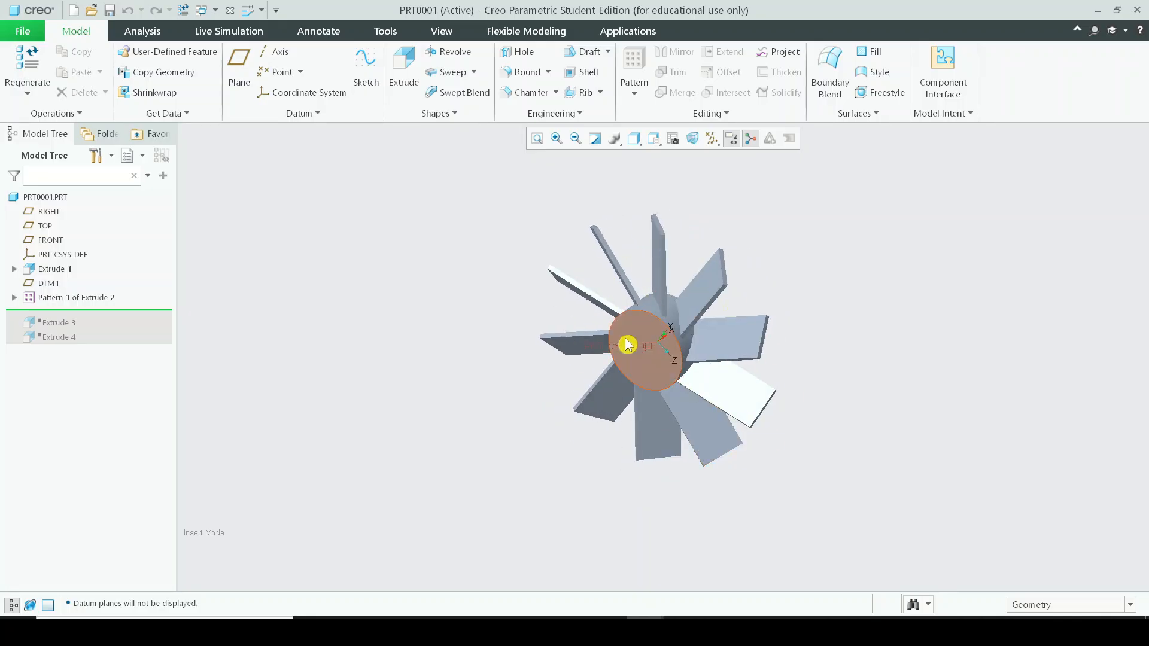
{"action": "scroll", "coordinate": [638, 368], "scroll_direction": "up", "scroll_amount": 2}
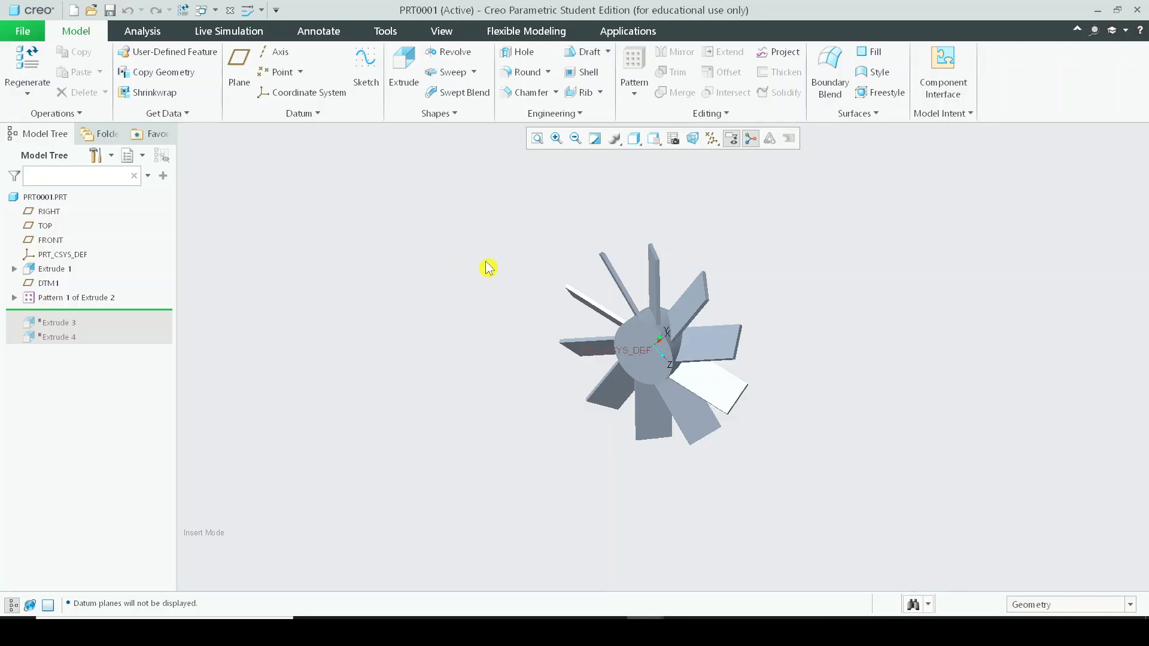
{"action": "middle_click_drag", "start_coordinate": [844, 243], "coordinate": [726, 313]}
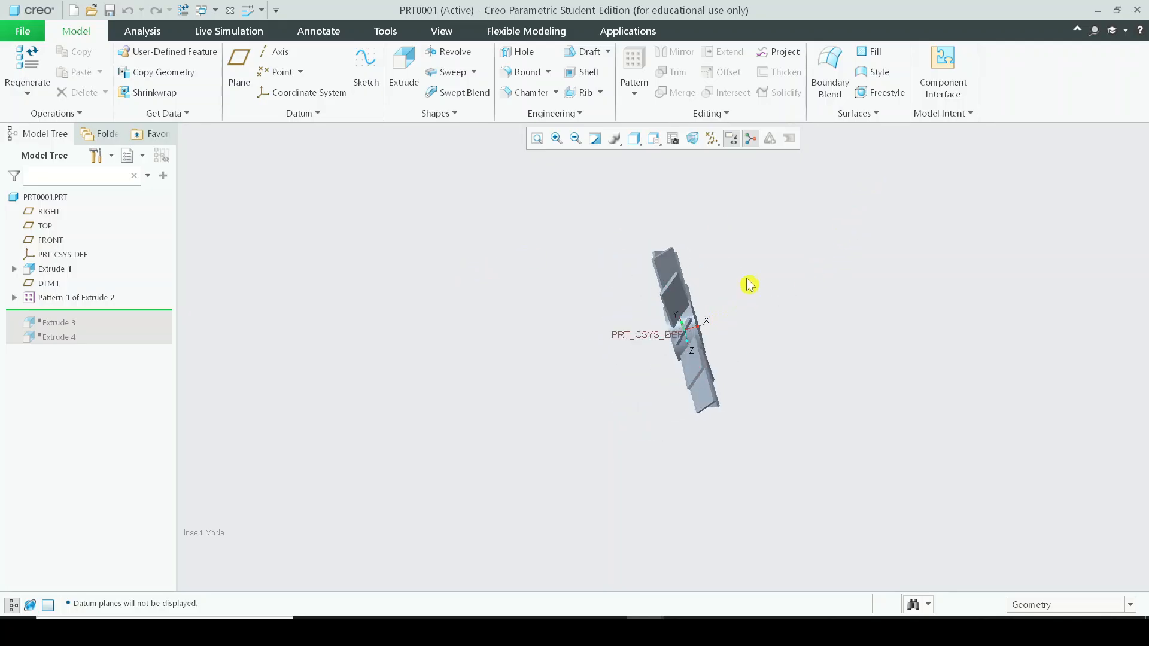
{"action": "key", "text": "ctrl+d"}
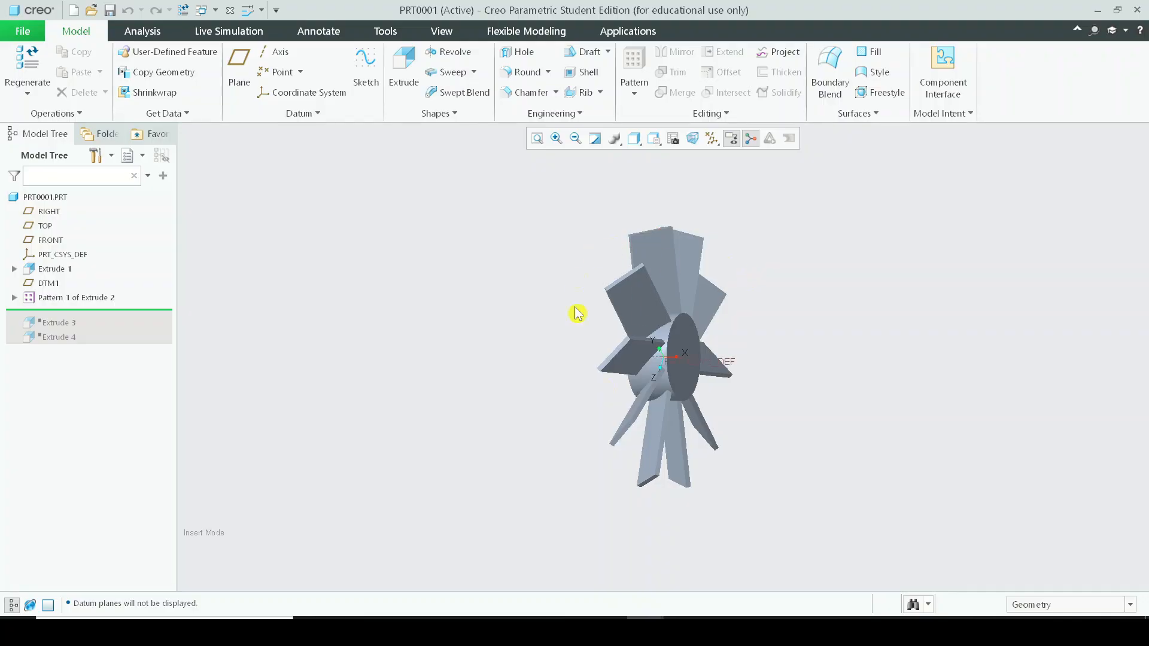
{"action": "scroll", "coordinate": [144, 3], "scroll_direction": "down", "scroll_amount": 1}
{"action": "scroll", "coordinate": [745, 441], "scroll_direction": "up", "scroll_amount": 2}
{"action": "scroll", "coordinate": [729, 433], "scroll_direction": "down", "scroll_amount": 2}
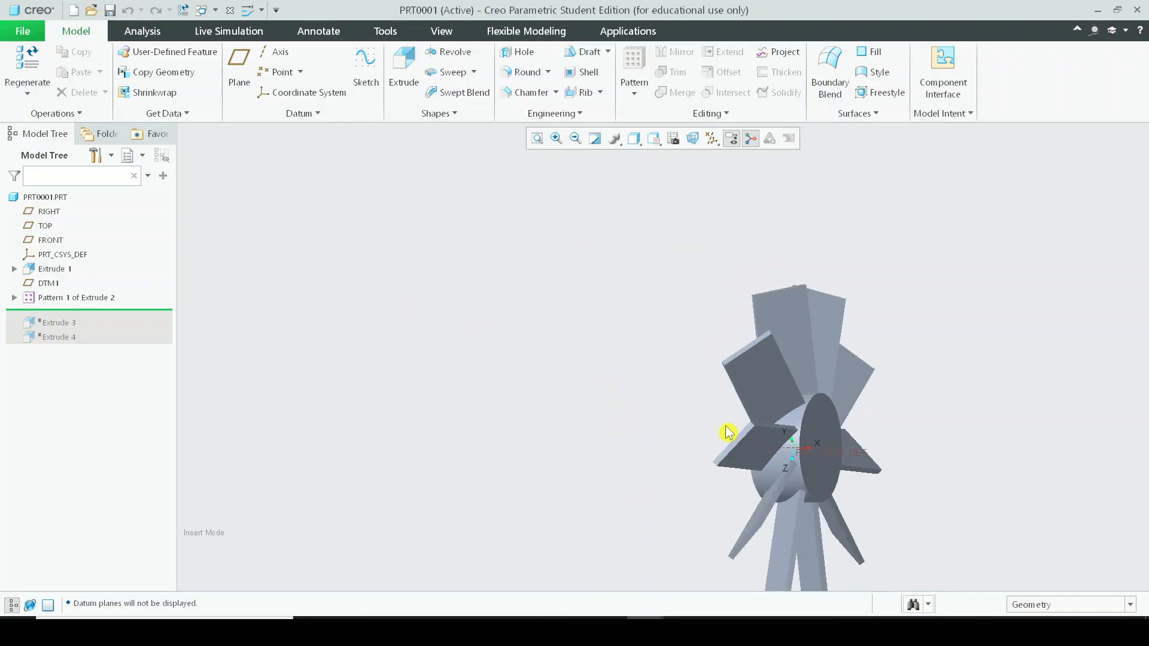
{"action": "scroll", "coordinate": [728, 430], "scroll_direction": "up", "scroll_amount": 4}
{"action": "scroll", "coordinate": [816, 487], "scroll_direction": "down", "scroll_amount": 2}
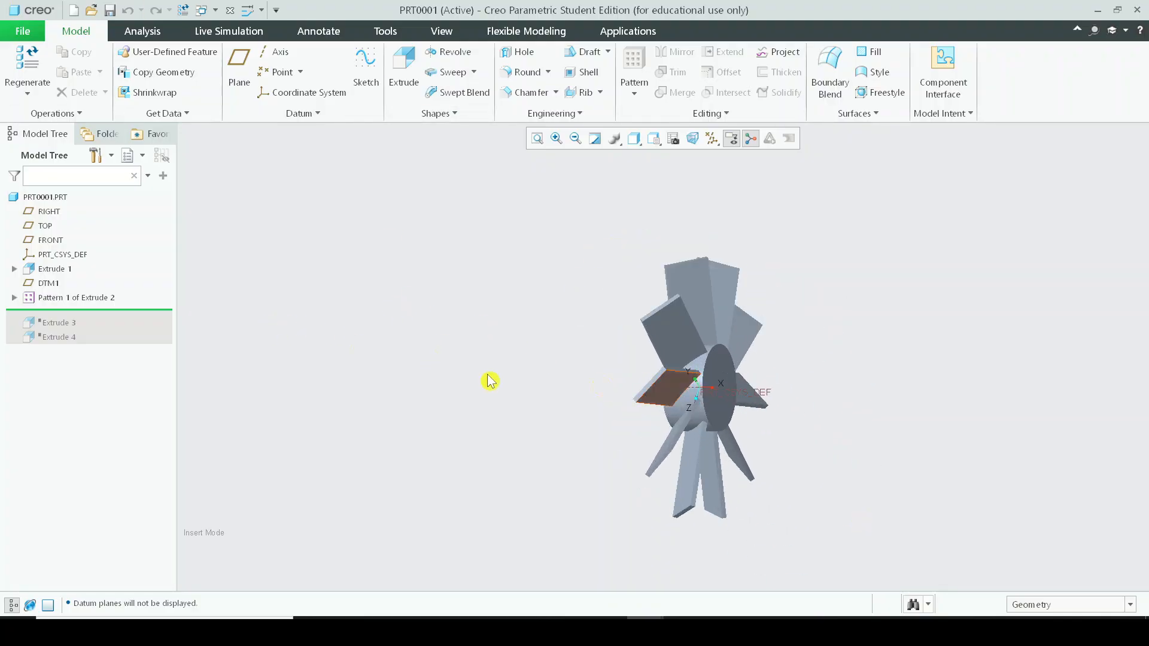
{"action": "middle_click_drag", "start_coordinate": [593, 369], "coordinate": [815, 393]}
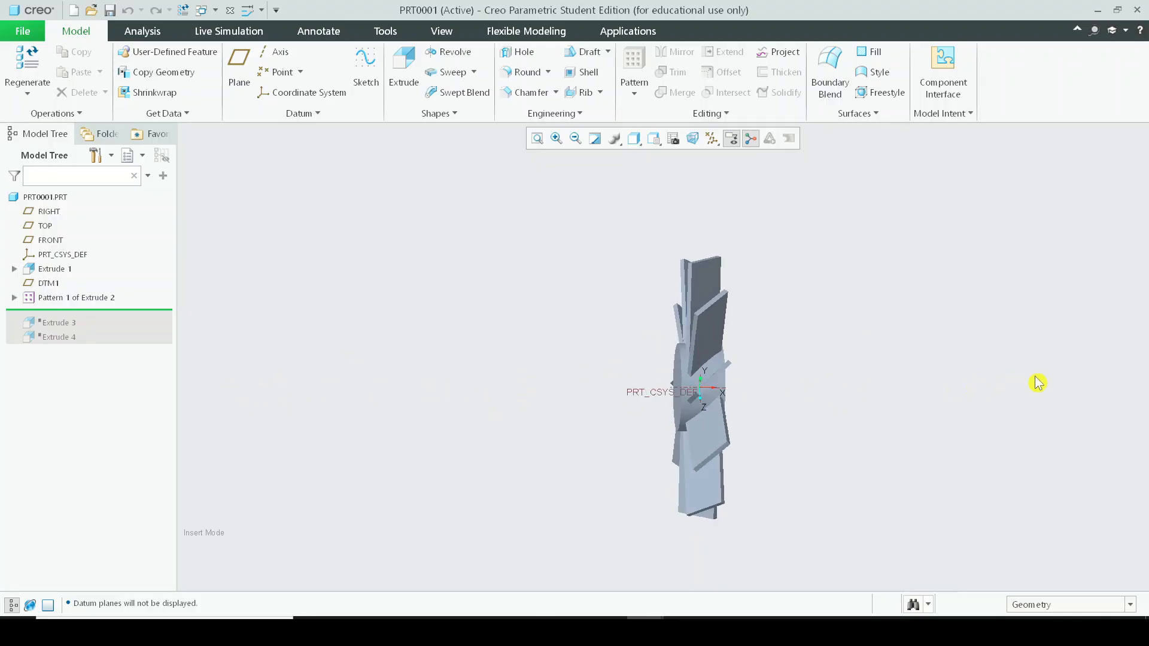
{"action": "mouse_move", "coordinate": [823, 397]}
{"action": "middle_mouse_down"}
{"action": "mouse_move", "coordinate": [856, 392]}
{"action": "mouse_move", "coordinate": [848, 411]}
{"action": "mouse_move", "coordinate": [872, 412]}
{"action": "mouse_move", "coordinate": [838, 413]}
{"action": "middle_mouse_up"}
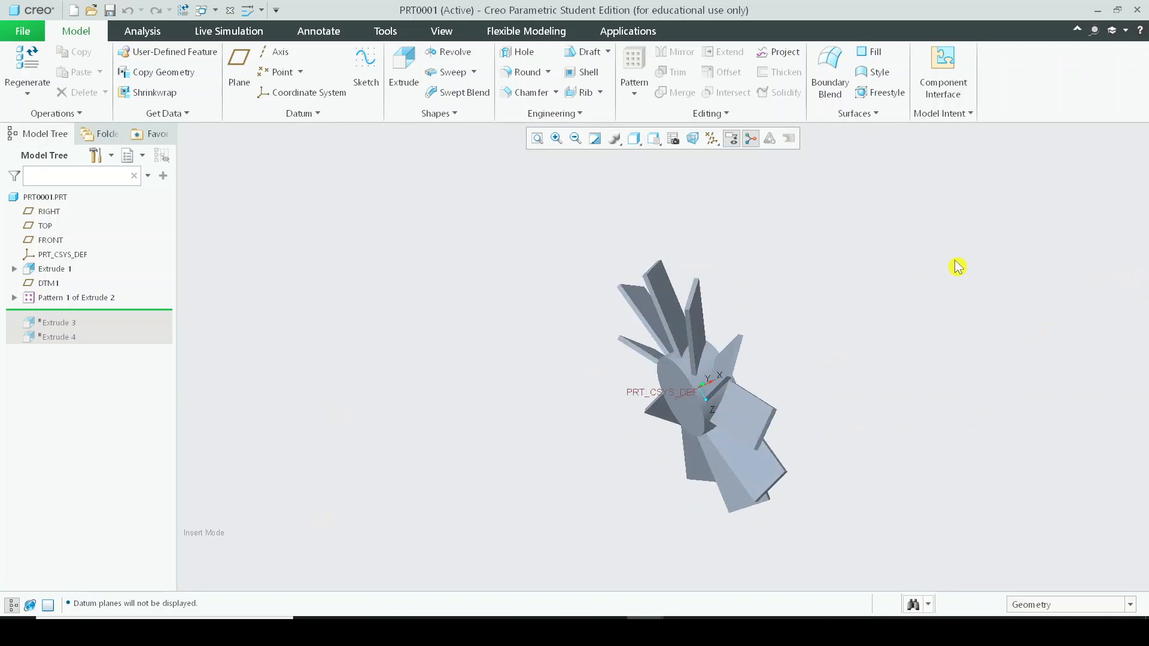
{"action": "scroll", "coordinate": [997, 383], "scroll_direction": "down", "scroll_amount": 1}
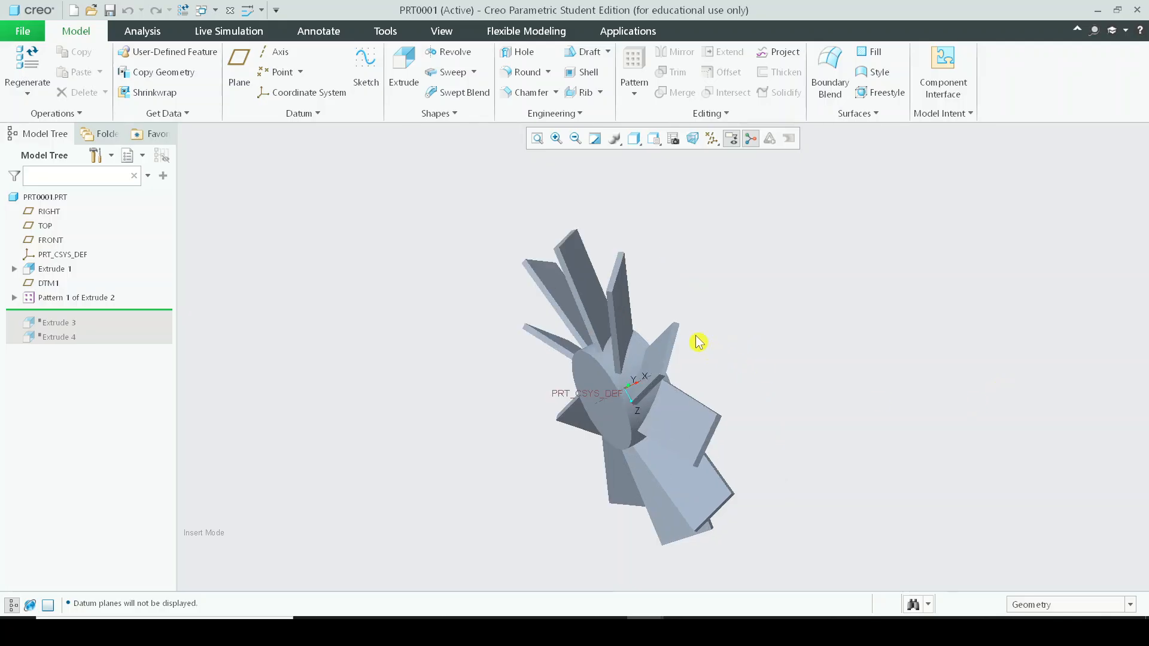
Select the hub and rotate around it to inspect how the blades attach to it.
{"action": "scroll", "coordinate": [695, 335], "scroll_direction": "up", "scroll_amount": 2}
{"action": "middle_click_drag", "start_coordinate": [652, 354], "coordinate": [723, 306]}
{"action": "left_click", "coordinate": [669, 353]}
{"action": "scroll", "coordinate": [686, 303], "scroll_direction": "down", "scroll_amount": 2}
{"action": "scroll", "coordinate": [733, 366], "scroll_direction": "down", "scroll_amount": 2}
{"action": "middle_click_drag", "start_coordinate": [734, 366], "coordinate": [790, 378], "text": "ctrl"}
{"action": "middle_click_drag", "start_coordinate": [714, 307], "coordinate": [752, 328], "text": "ctrl"}
{"action": "middle_click_drag", "start_coordinate": [661, 301], "coordinate": [719, 316], "text": "ctrl"}
{"action": "scroll", "coordinate": [598, 270], "scroll_direction": "up", "scroll_amount": 2}
{"action": "middle_click_drag", "start_coordinate": [590, 274], "coordinate": [677, 296], "text": "ctrl"}
{"action": "mouse_move", "coordinate": [498, 247]}
{"action": "middle_mouse_down", "text": "ctrl"}
{"action": "mouse_move", "coordinate": [498, 269]}
{"action": "mouse_move", "coordinate": [670, 242]}
{"action": "middle_mouse_up", "text": "ctrl"}
{"action": "middle_click_drag", "start_coordinate": [497, 221], "coordinate": [598, 316], "text": "shift"}
{"action": "scroll", "coordinate": [598, 326], "scroll_direction": "down", "scroll_amount": 2}
{"action": "scroll", "coordinate": [604, 328], "scroll_direction": "up", "scroll_amount": 1}
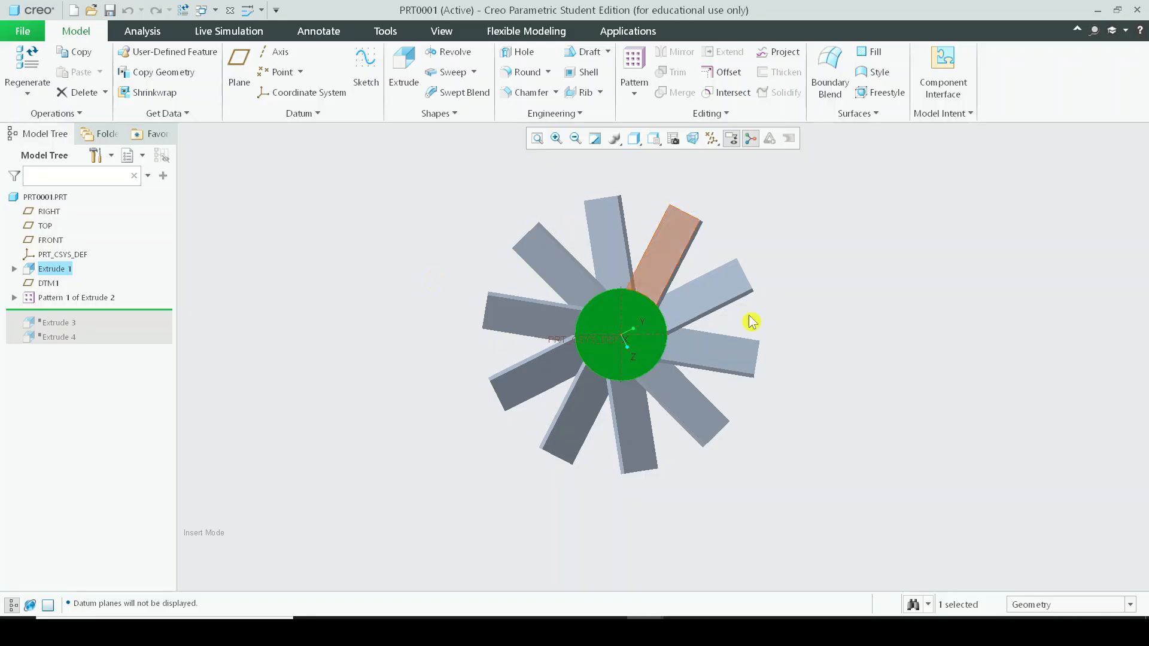
Inspect the hub cylinder and blade surfaces up close, then clear the selection and zoom out.
{"action": "middle_click_drag", "start_coordinate": [629, 266], "coordinate": [713, 275], "text": "shift"}
{"action": "middle_click_drag", "start_coordinate": [604, 249], "coordinate": [647, 265], "text": "ctrl"}
{"action": "middle_click_drag", "start_coordinate": [572, 291], "coordinate": [885, 439], "text": "ctrl"}
{"action": "middle_click_drag", "start_coordinate": [638, 269], "coordinate": [718, 280], "text": "ctrl"}
{"action": "middle_click_drag", "start_coordinate": [707, 204], "coordinate": [658, 286], "text": "shift"}
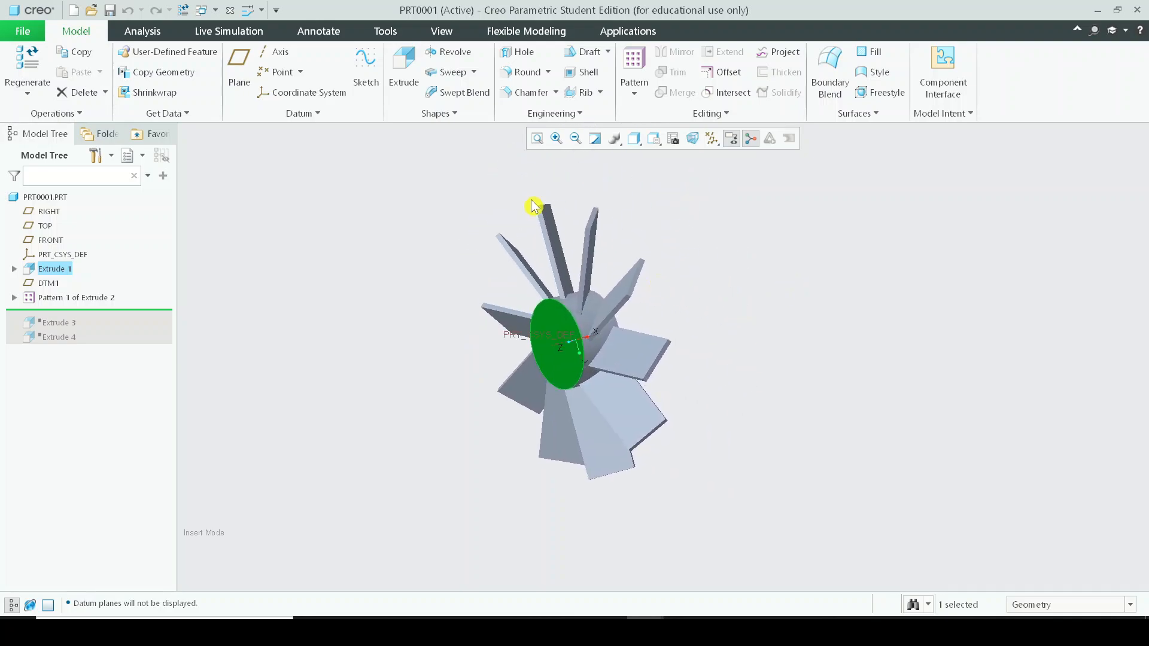
{"action": "mouse_move", "coordinate": [532, 203]}
{"action": "middle_mouse_down"}
{"action": "mouse_move", "coordinate": [574, 248]}
{"action": "mouse_move", "coordinate": [595, 231]}
{"action": "mouse_move", "coordinate": [502, 187]}
{"action": "mouse_move", "coordinate": [523, 231]}
{"action": "mouse_move", "coordinate": [521, 297]}
{"action": "mouse_move", "coordinate": [554, 257]}
{"action": "mouse_move", "coordinate": [560, 361]}
{"action": "mouse_move", "coordinate": [592, 257]}
{"action": "mouse_move", "coordinate": [572, 335]}
{"action": "mouse_move", "coordinate": [590, 269]}
{"action": "middle_mouse_up"}
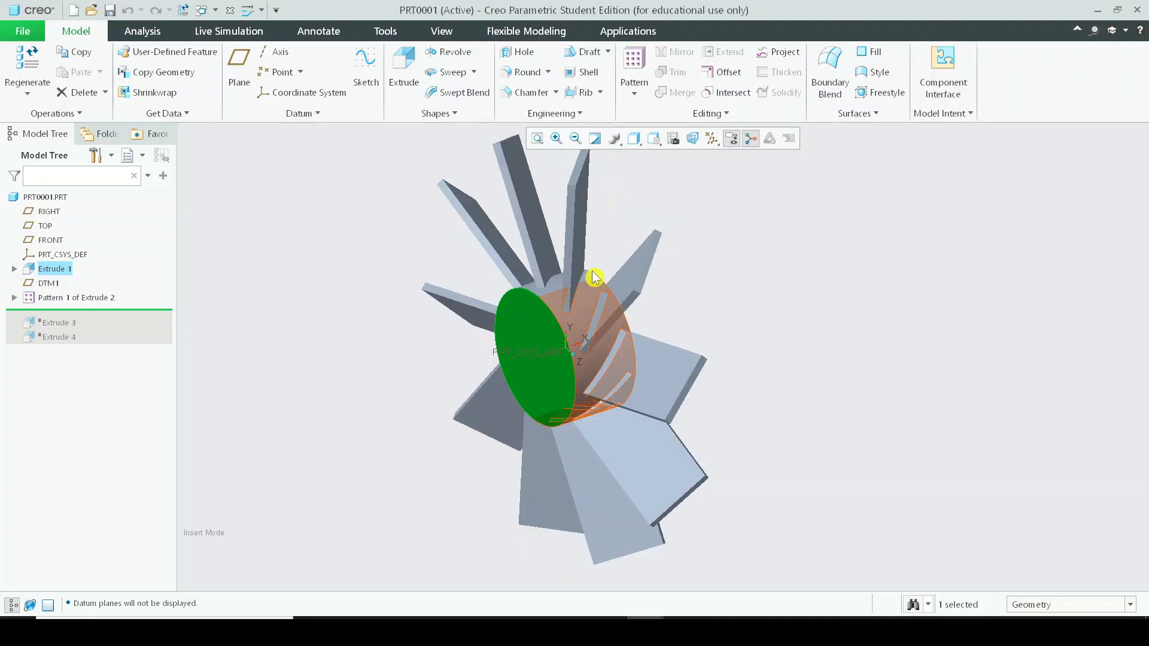
{"action": "scroll", "coordinate": [613, 258], "scroll_direction": "down", "scroll_amount": 3}
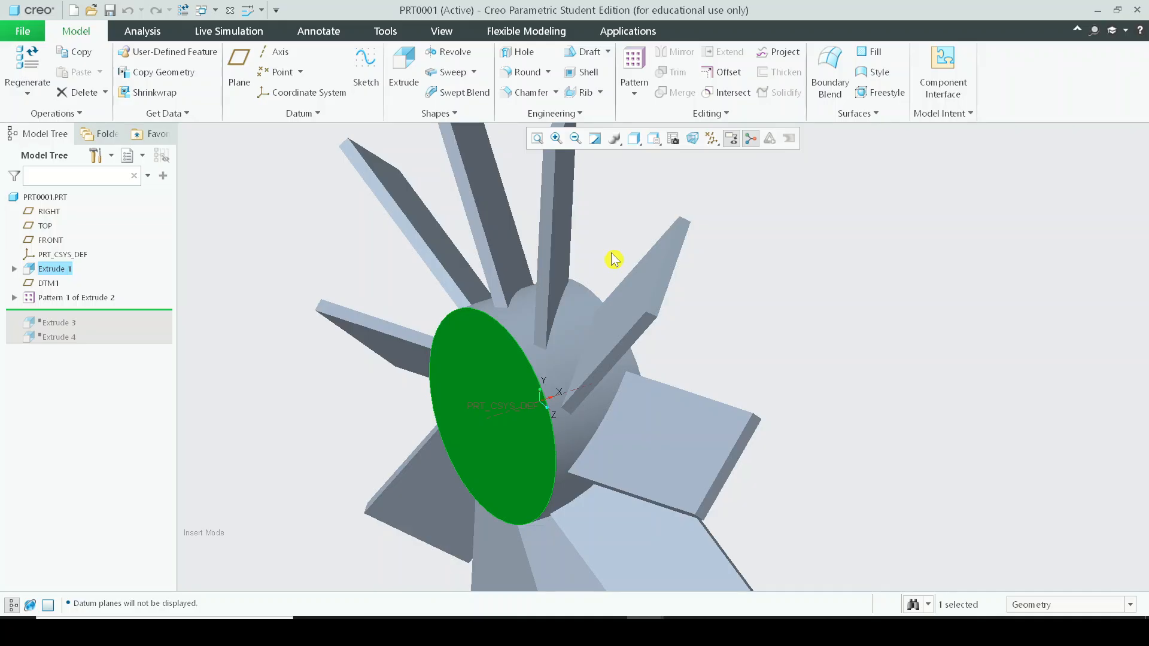
{"action": "scroll", "coordinate": [613, 259], "scroll_direction": "up", "scroll_amount": 3}
{"action": "mouse_move", "coordinate": [616, 257]}
{"action": "middle_mouse_down"}
{"action": "mouse_move", "coordinate": [615, 275]}
{"action": "mouse_move", "coordinate": [598, 275]}
{"action": "mouse_move", "coordinate": [503, 368]}
{"action": "middle_mouse_up"}
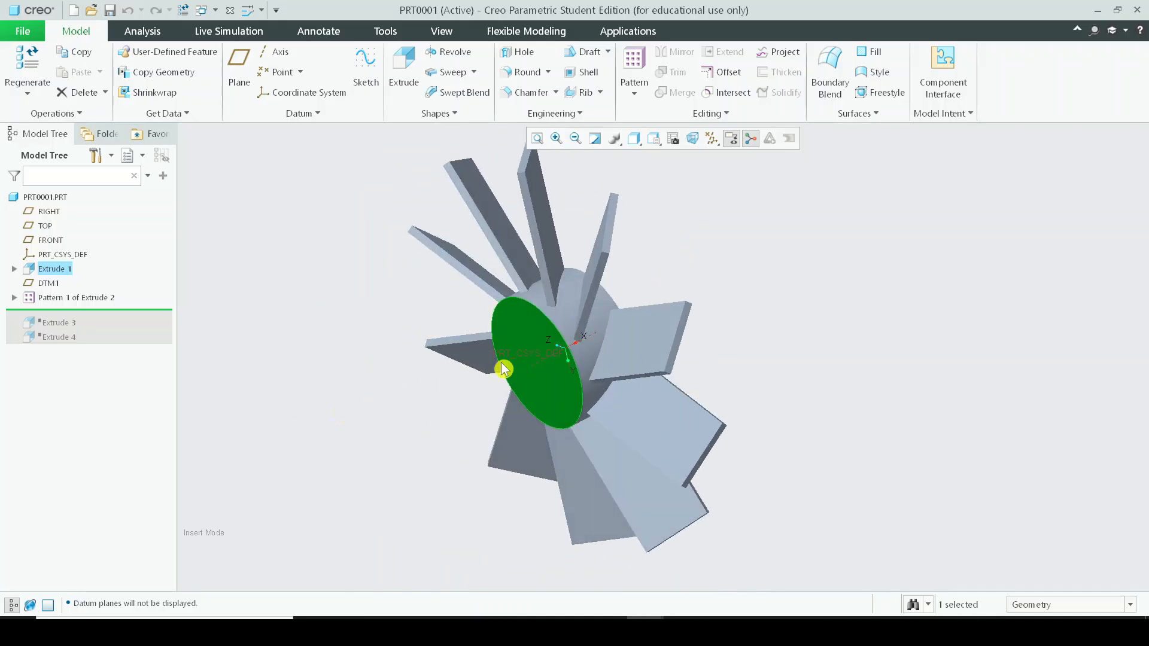
{"action": "mouse_move", "coordinate": [698, 394]}
{"action": "middle_mouse_down"}
{"action": "mouse_move", "coordinate": [634, 359]}
{"action": "mouse_move", "coordinate": [836, 250]}
{"action": "middle_mouse_up"}
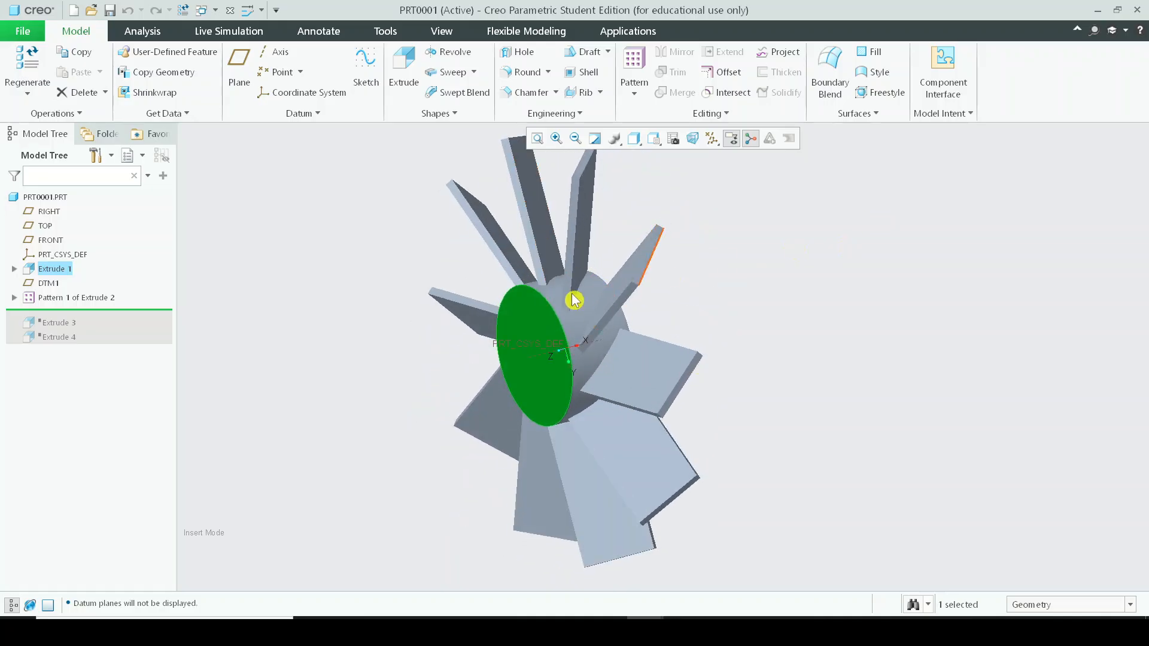
{"action": "mouse_move", "coordinate": [580, 369]}
{"action": "middle_mouse_down"}
{"action": "mouse_move", "coordinate": [682, 347]}
{"action": "mouse_move", "coordinate": [569, 347]}
{"action": "mouse_move", "coordinate": [599, 359]}
{"action": "middle_mouse_up"}
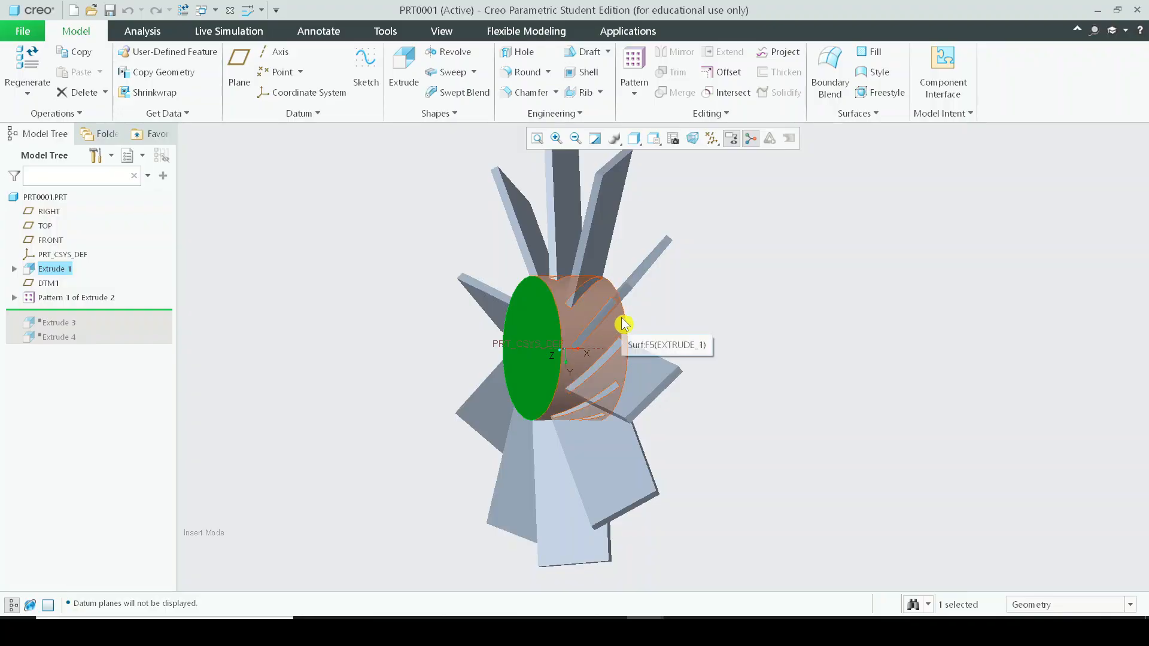
{"action": "scroll", "coordinate": [622, 323], "scroll_direction": "up", "scroll_amount": 3}
{"action": "middle_click_drag", "start_coordinate": [622, 323], "coordinate": [621, 351]}
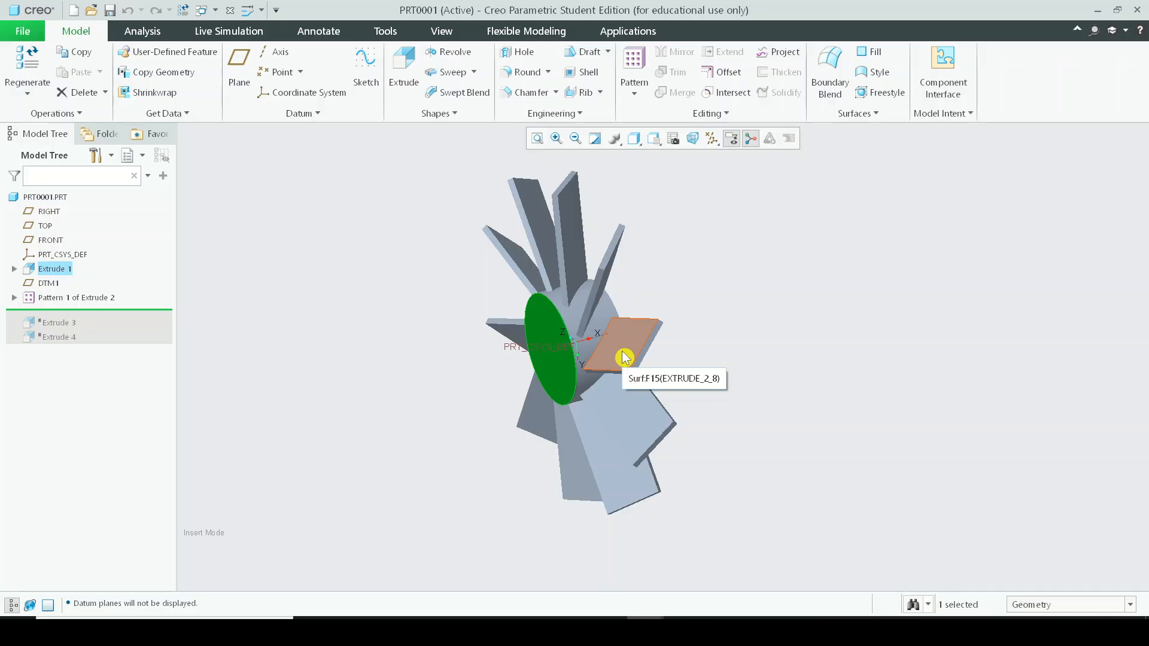
{"action": "scroll", "coordinate": [622, 352], "scroll_direction": "up", "scroll_amount": 1}
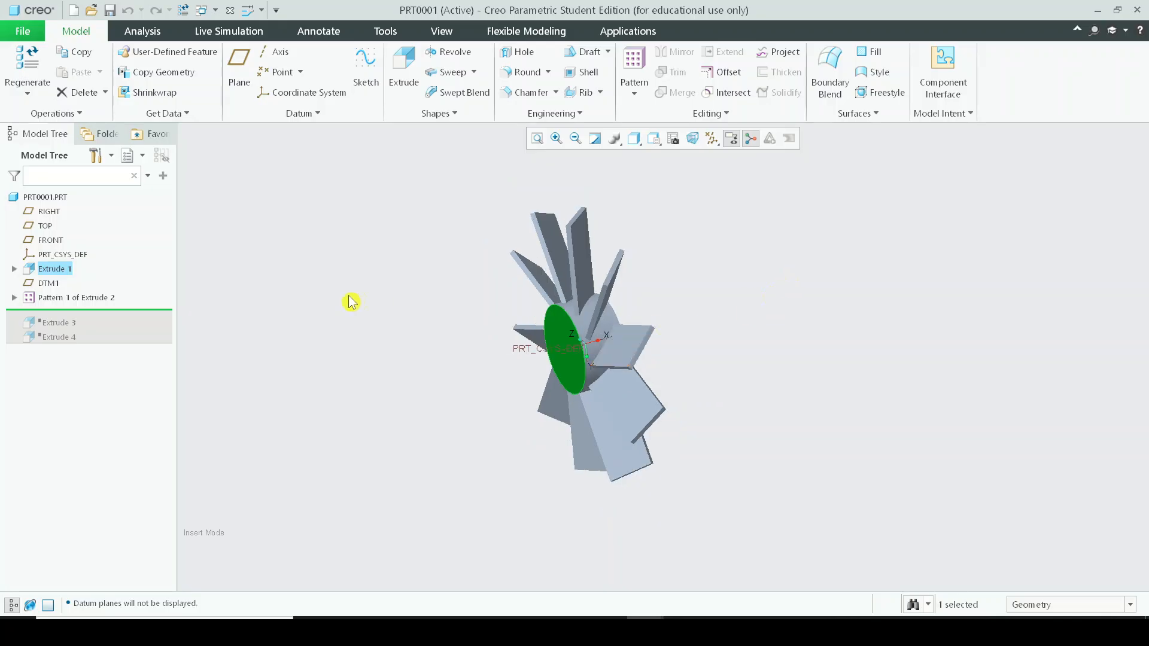
{"action": "scroll", "coordinate": [610, 258], "scroll_direction": "down", "scroll_amount": 1}
{"action": "left_click", "coordinate": [693, 259]}
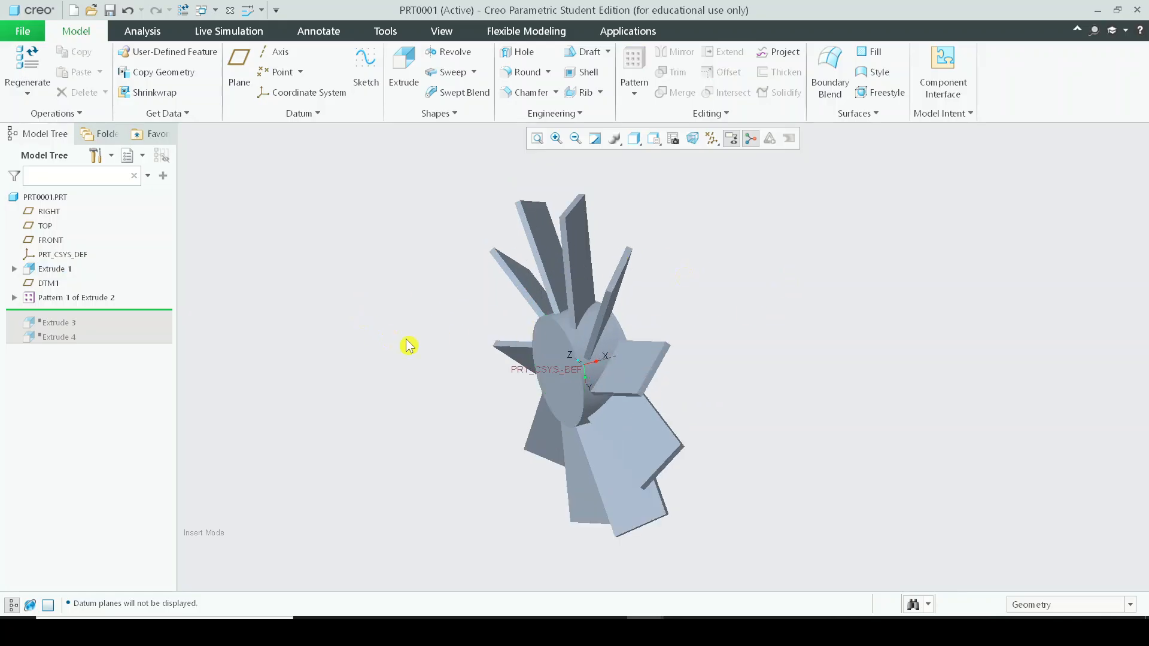
{"action": "scroll", "coordinate": [581, 383], "scroll_direction": "up", "scroll_amount": 3}
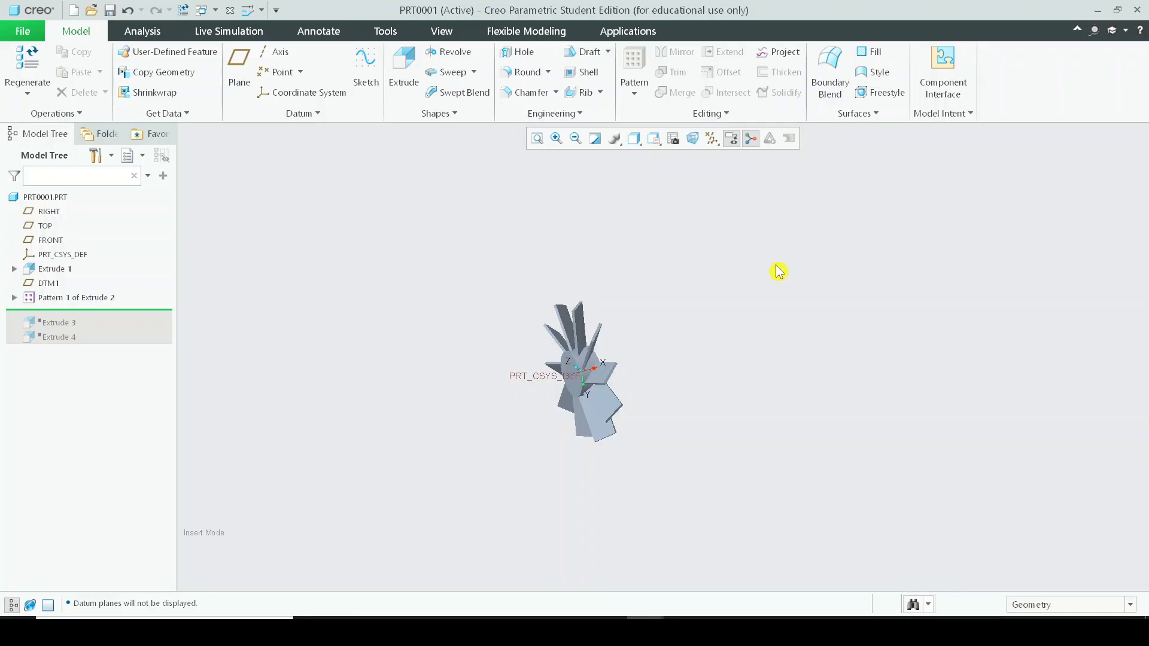
Move the insertion point to the end of the model tree to resume Extrude 3 and Extrude 4, and refit the view.
{"action": "left_click_drag", "start_coordinate": [62, 309], "coordinate": [65, 339]}
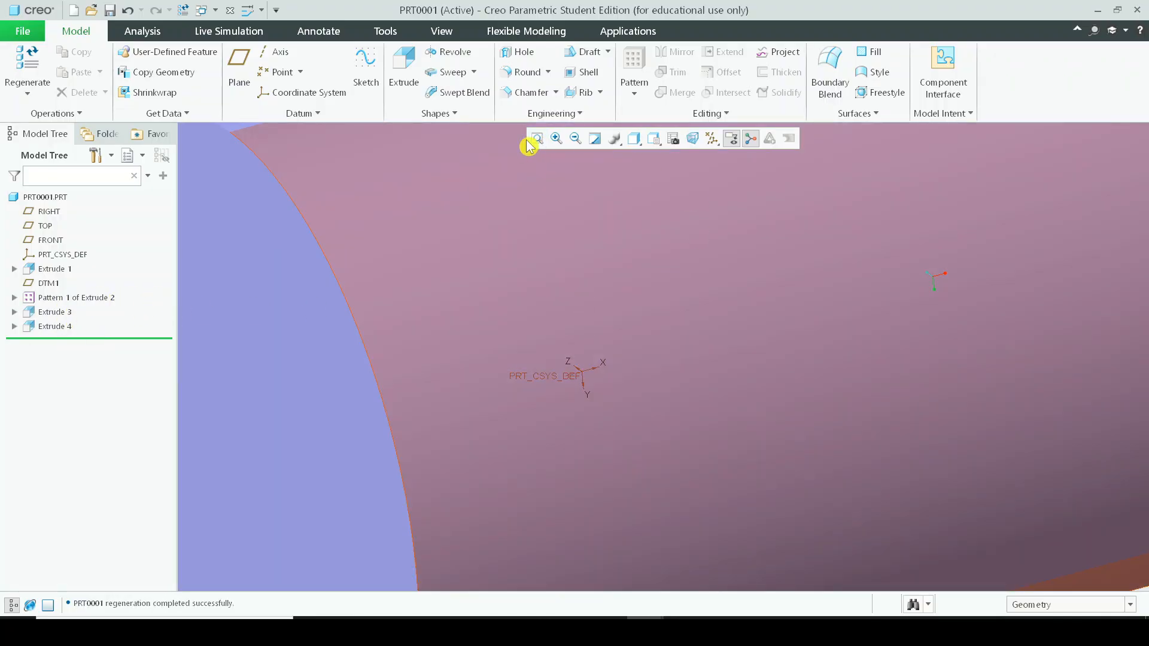
{"action": "left_click", "coordinate": [537, 138]}
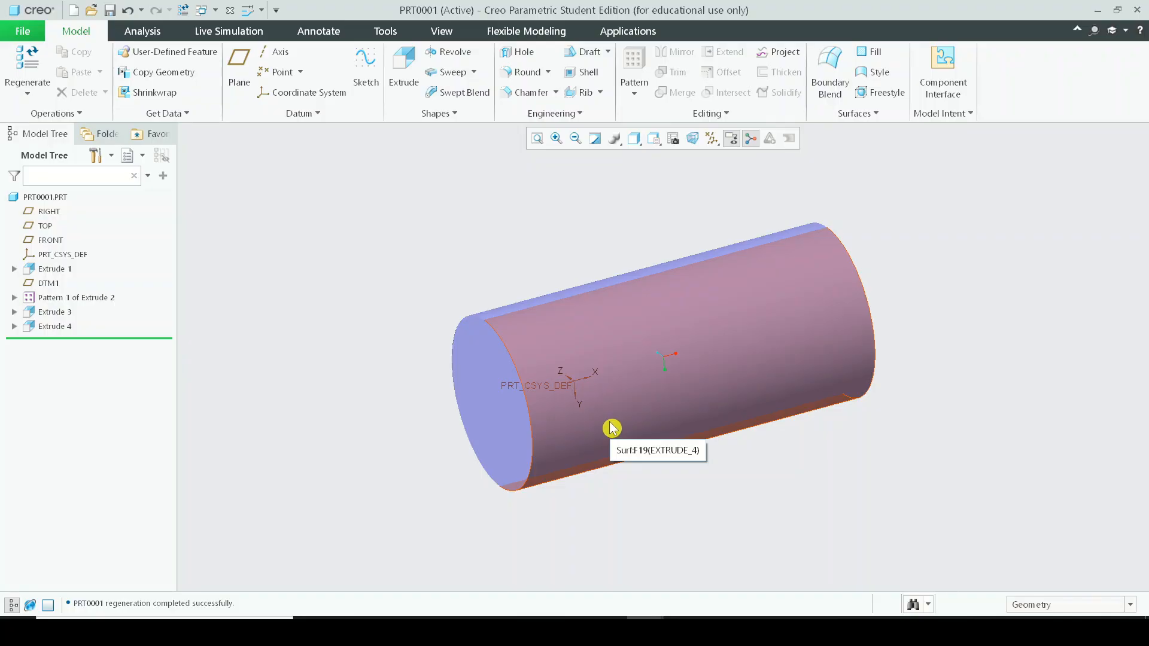
Select and inspect the surfaces of the large outer cylinder from different angles.
{"action": "left_click", "coordinate": [485, 379]}
{"action": "scroll", "coordinate": [704, 372], "scroll_direction": "down", "scroll_amount": 2}
{"action": "mouse_move", "coordinate": [704, 373]}
{"action": "middle_mouse_down"}
{"action": "mouse_move", "coordinate": [590, 380]}
{"action": "mouse_move", "coordinate": [838, 385]}
{"action": "mouse_move", "coordinate": [372, 346]}
{"action": "mouse_move", "coordinate": [487, 328]}
{"action": "mouse_move", "coordinate": [484, 414]}
{"action": "mouse_move", "coordinate": [627, 337]}
{"action": "middle_mouse_up"}
{"action": "left_click", "coordinate": [626, 337]}
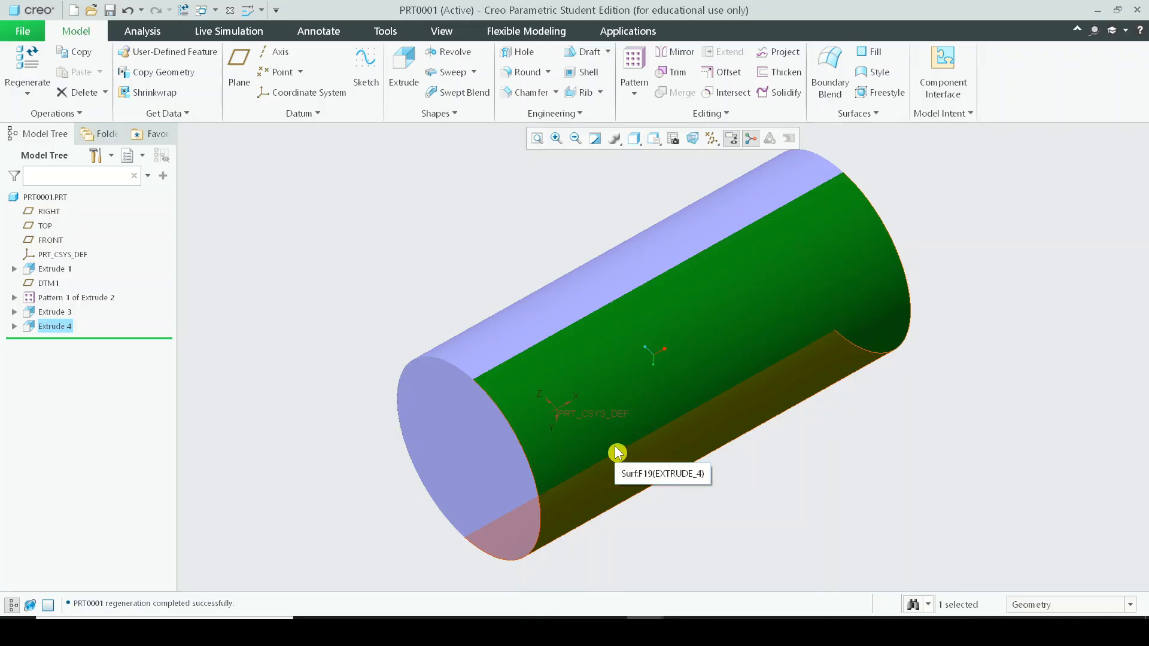
{"action": "middle_click_drag", "start_coordinate": [617, 453], "coordinate": [601, 426]}
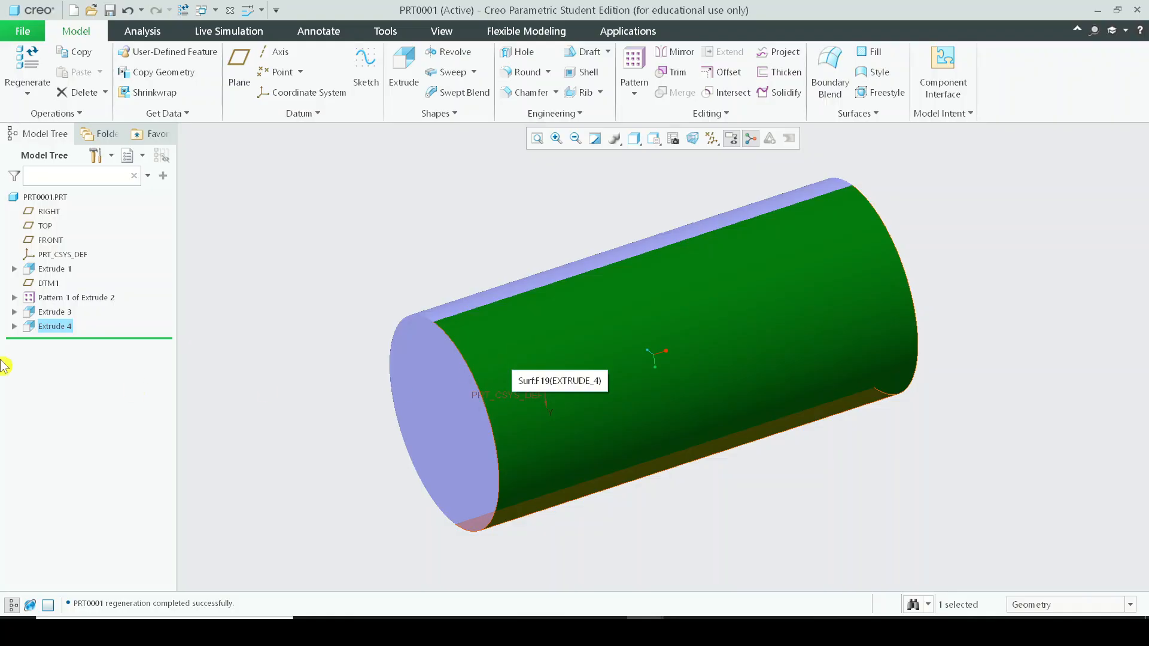
Move the insertion point back above Extrude 4 and zoom in on the remaining disc.
{"action": "left_click_drag", "start_coordinate": [67, 329], "coordinate": [63, 320]}
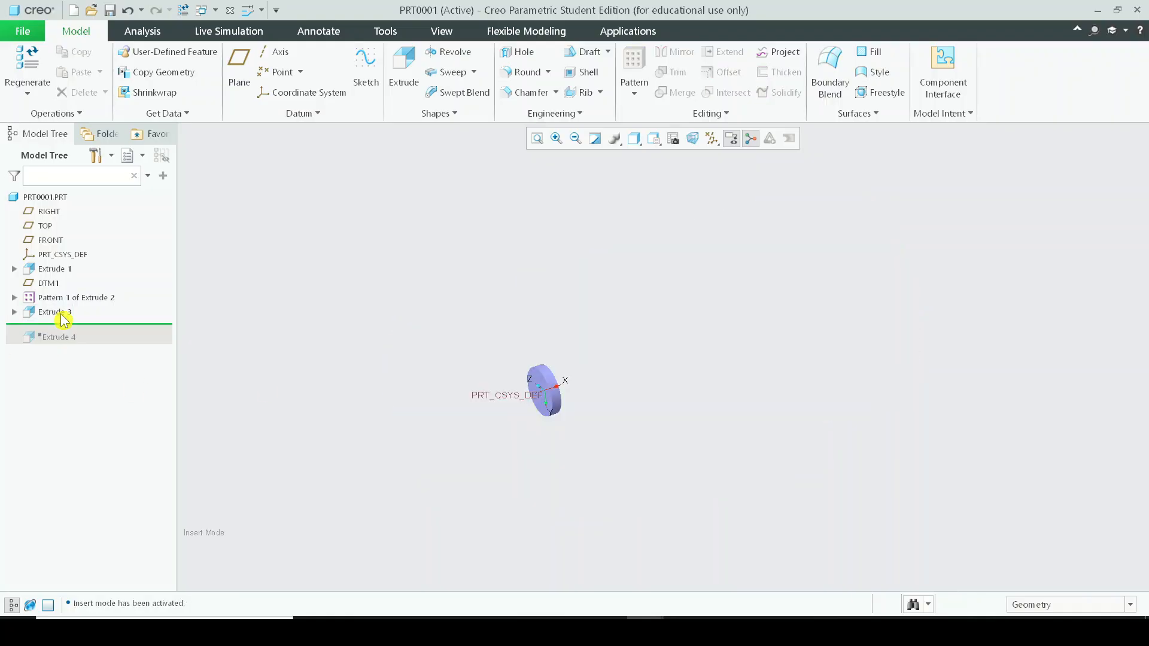
{"action": "middle_click_drag", "start_coordinate": [565, 417], "coordinate": [611, 355], "text": "shift"}
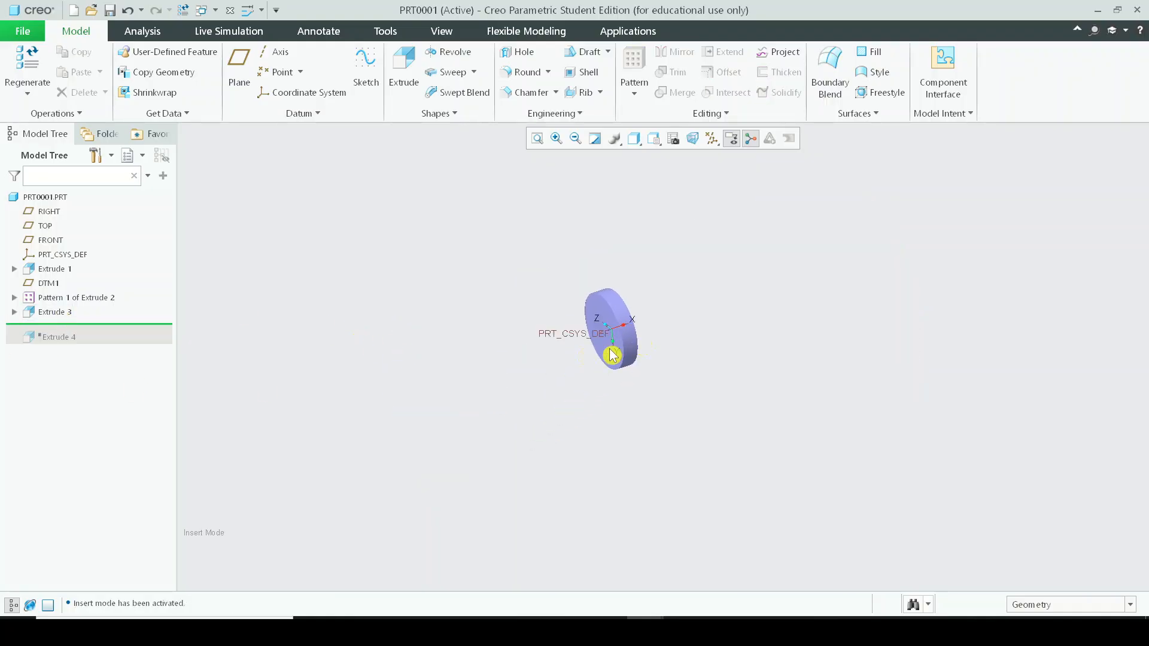
{"action": "scroll", "coordinate": [579, 356], "scroll_direction": "down", "scroll_amount": 4}
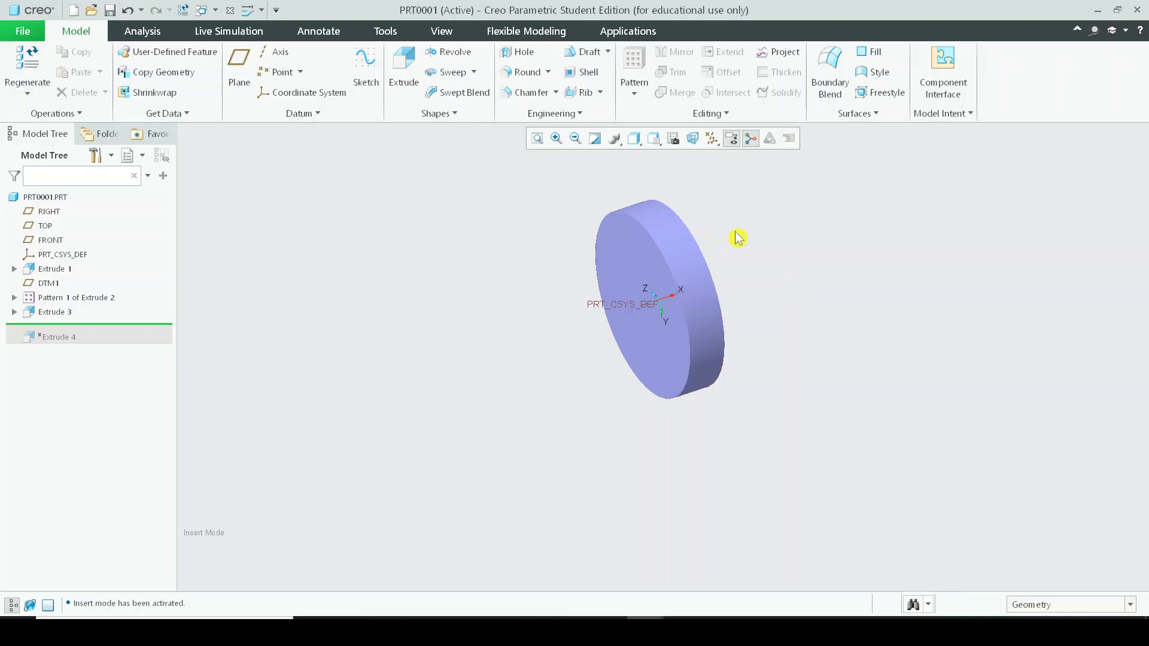
Switch the display style to Hidden Line to see the blades inside the disc.
{"action": "left_click", "coordinate": [634, 139]}
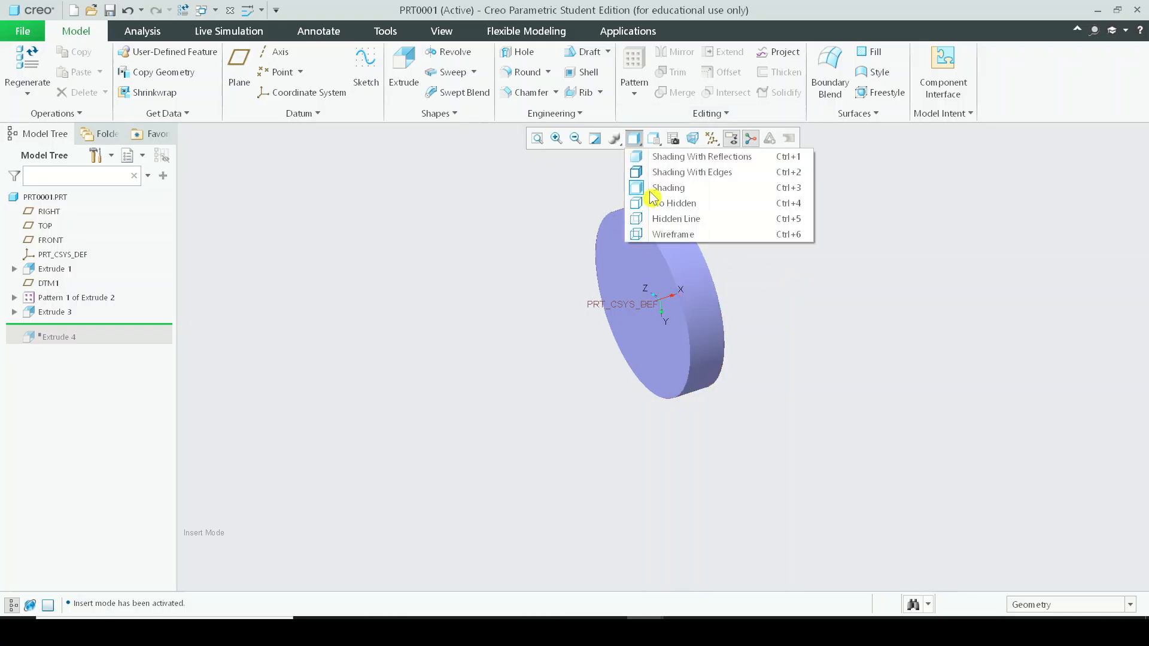
{"action": "left_click", "coordinate": [663, 219]}
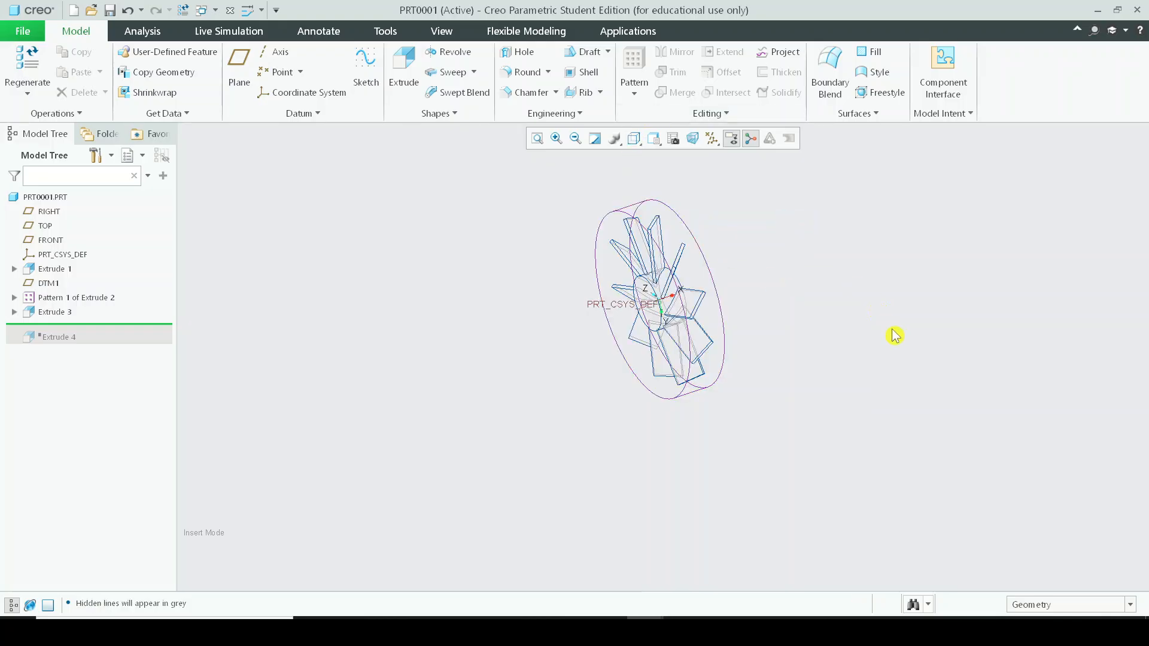
{"action": "mouse_move", "coordinate": [806, 318]}
{"action": "middle_mouse_down"}
{"action": "mouse_move", "coordinate": [833, 311]}
{"action": "mouse_move", "coordinate": [839, 285]}
{"action": "mouse_move", "coordinate": [817, 282]}
{"action": "middle_mouse_up"}
{"action": "mouse_move", "coordinate": [62, 324]}
{"action": "left_mouse_down"}
{"action": "mouse_move", "coordinate": [77, 345]}
{"action": "mouse_move", "coordinate": [70, 323]}
{"action": "left_mouse_up"}
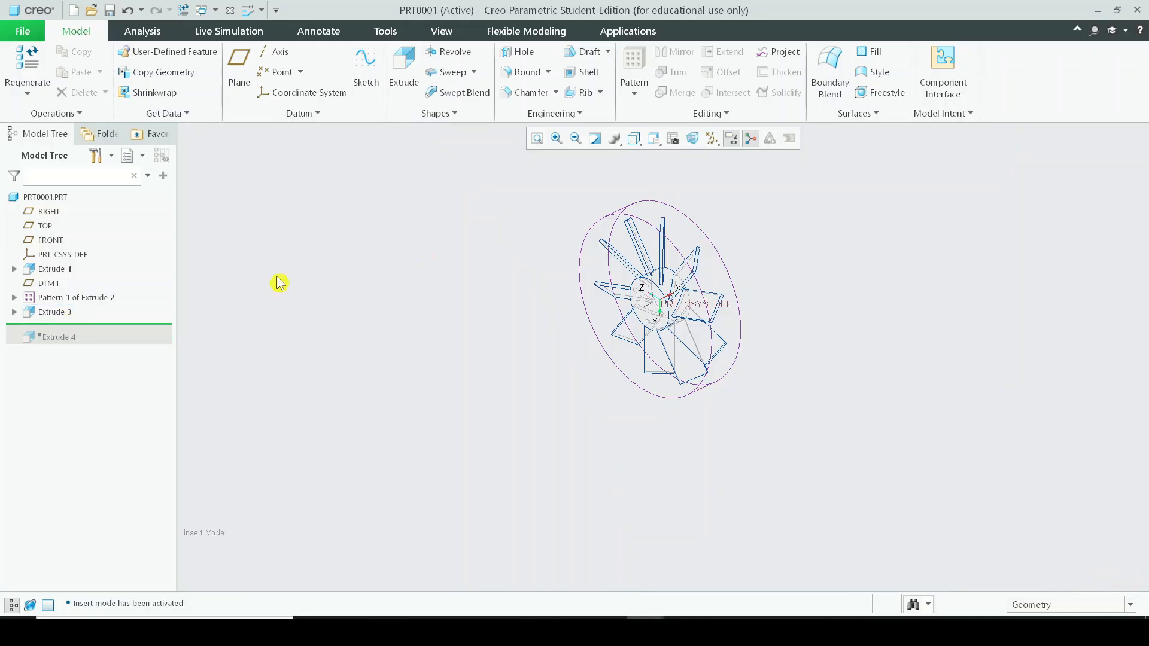
Switch the display style to Shading With Edges.
{"action": "left_click", "coordinate": [634, 138]}
{"action": "left_click", "coordinate": [638, 173]}
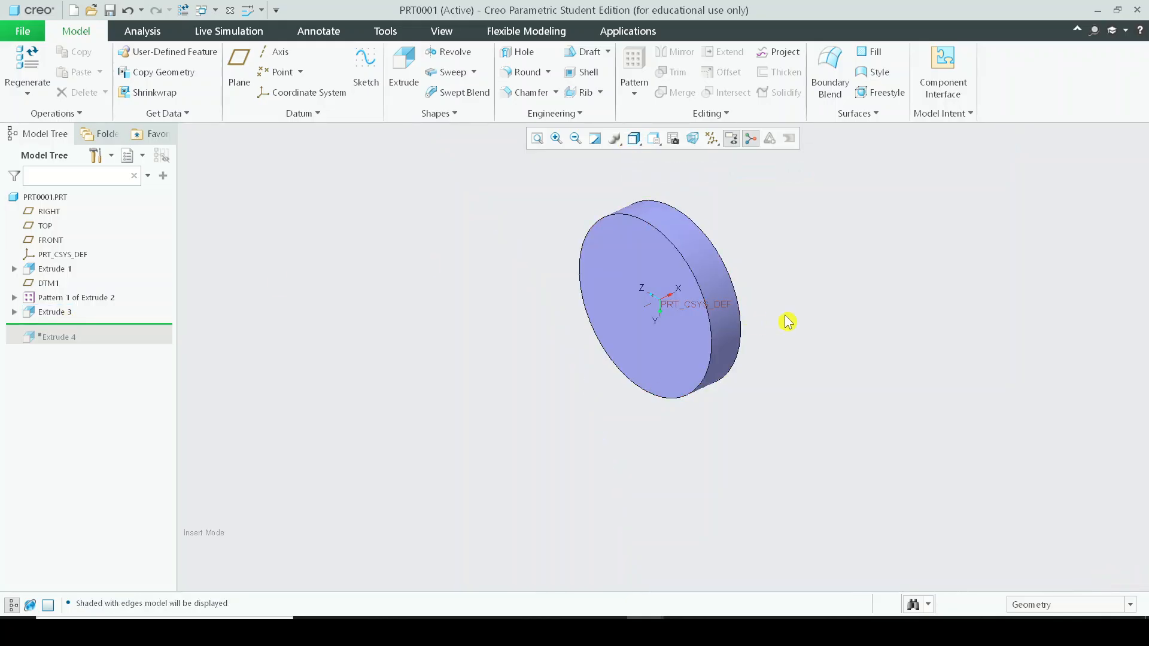
{"action": "mouse_move", "coordinate": [788, 321]}
{"action": "middle_mouse_down"}
{"action": "mouse_move", "coordinate": [676, 320]}
{"action": "mouse_move", "coordinate": [815, 300]}
{"action": "mouse_move", "coordinate": [745, 301]}
{"action": "mouse_move", "coordinate": [780, 317]}
{"action": "middle_mouse_up"}
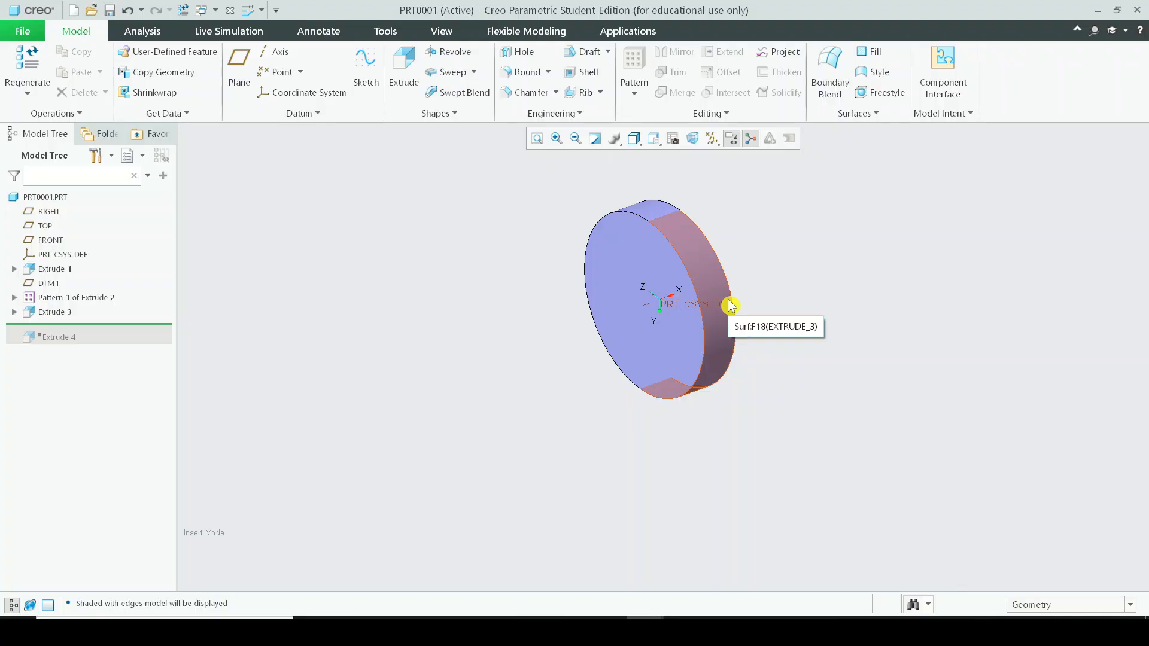
Switch the display style to No Hidden and orbit to view the disc around the blades.
{"action": "left_click", "coordinate": [634, 139]}
{"action": "left_click", "coordinate": [688, 203]}
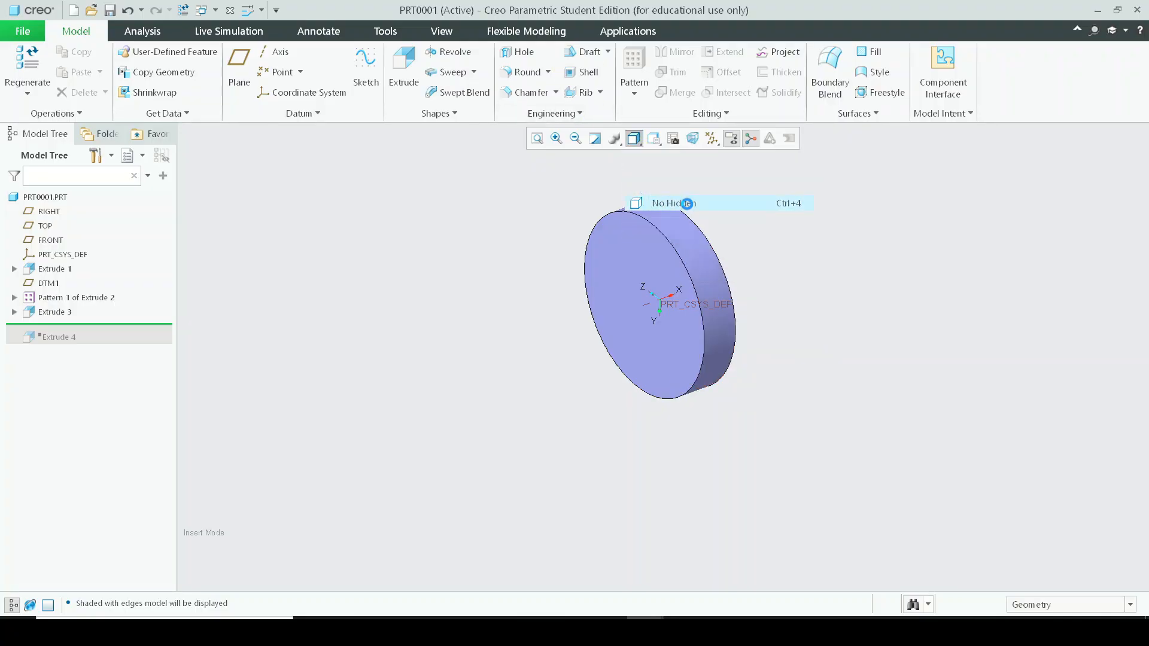
{"action": "middle_click_drag", "start_coordinate": [705, 215], "coordinate": [803, 273]}
{"action": "scroll", "coordinate": [719, 269], "scroll_direction": "down", "scroll_amount": 3}
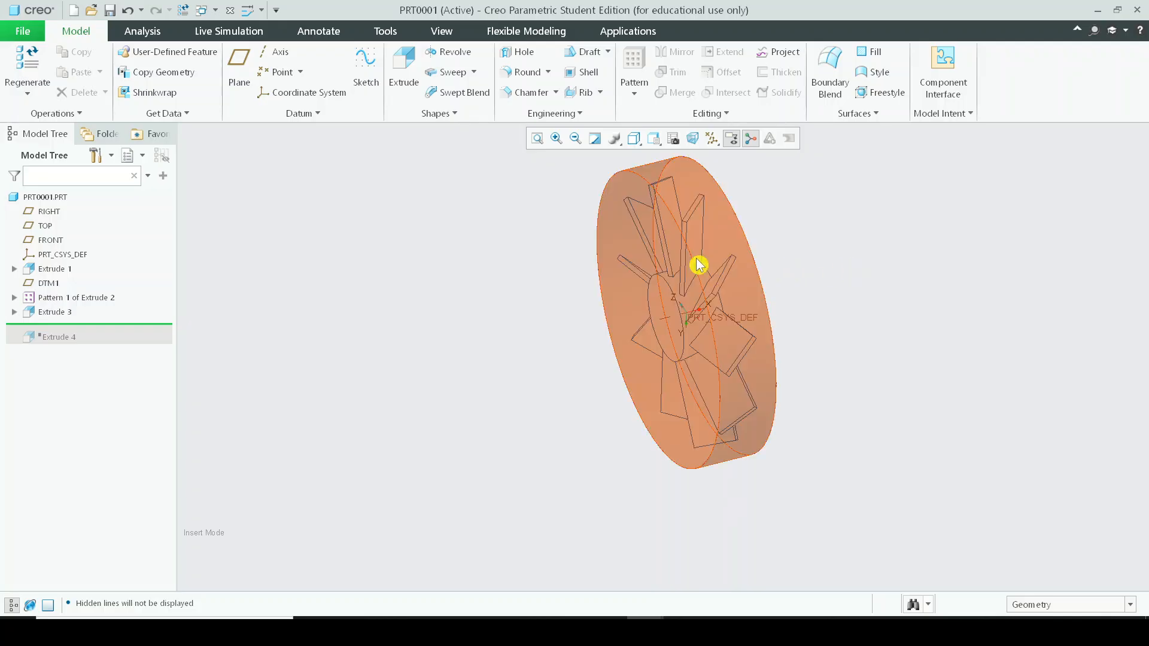
Orbit, zoom and pan around the blades and enclosing disc to examine them from several angles.
{"action": "mouse_move", "coordinate": [697, 262]}
{"action": "middle_mouse_down"}
{"action": "mouse_move", "coordinate": [710, 259]}
{"action": "mouse_move", "coordinate": [701, 263]}
{"action": "middle_mouse_up"}
{"action": "mouse_move", "coordinate": [672, 313]}
{"action": "middle_mouse_down"}
{"action": "mouse_move", "coordinate": [643, 311]}
{"action": "mouse_move", "coordinate": [694, 308]}
{"action": "middle_mouse_up"}
{"action": "scroll", "coordinate": [694, 308], "scroll_direction": "down", "scroll_amount": 1}
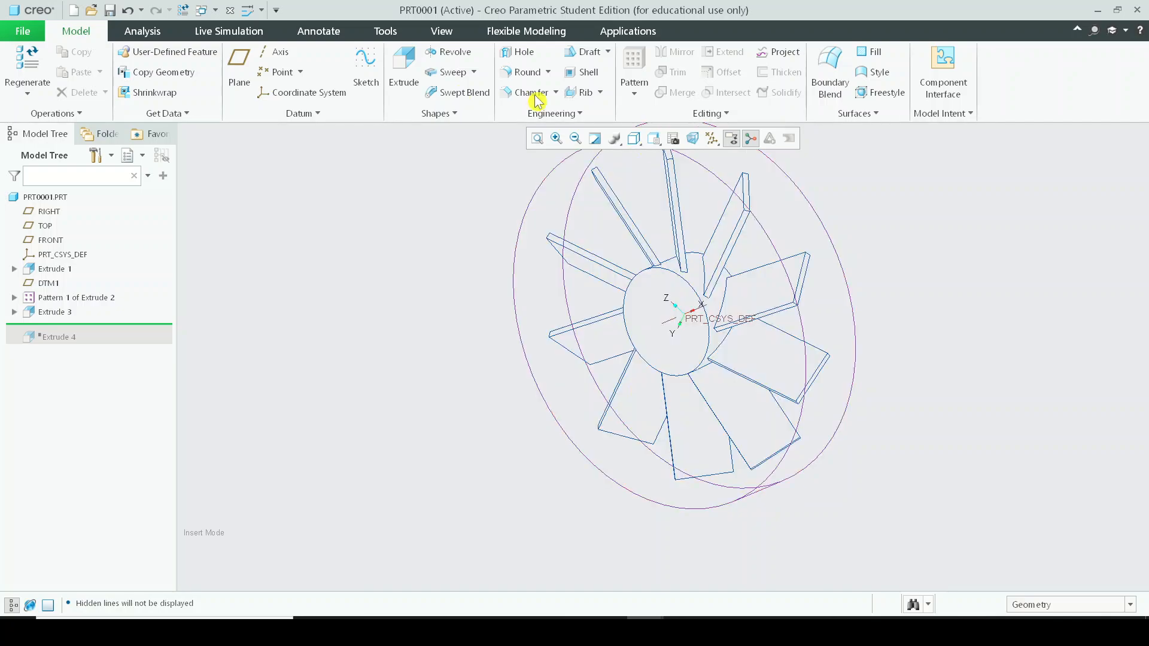
{"action": "mouse_move", "coordinate": [654, 505]}
{"action": "middle_mouse_down"}
{"action": "mouse_move", "coordinate": [688, 472]}
{"action": "mouse_move", "coordinate": [646, 495]}
{"action": "middle_mouse_up"}
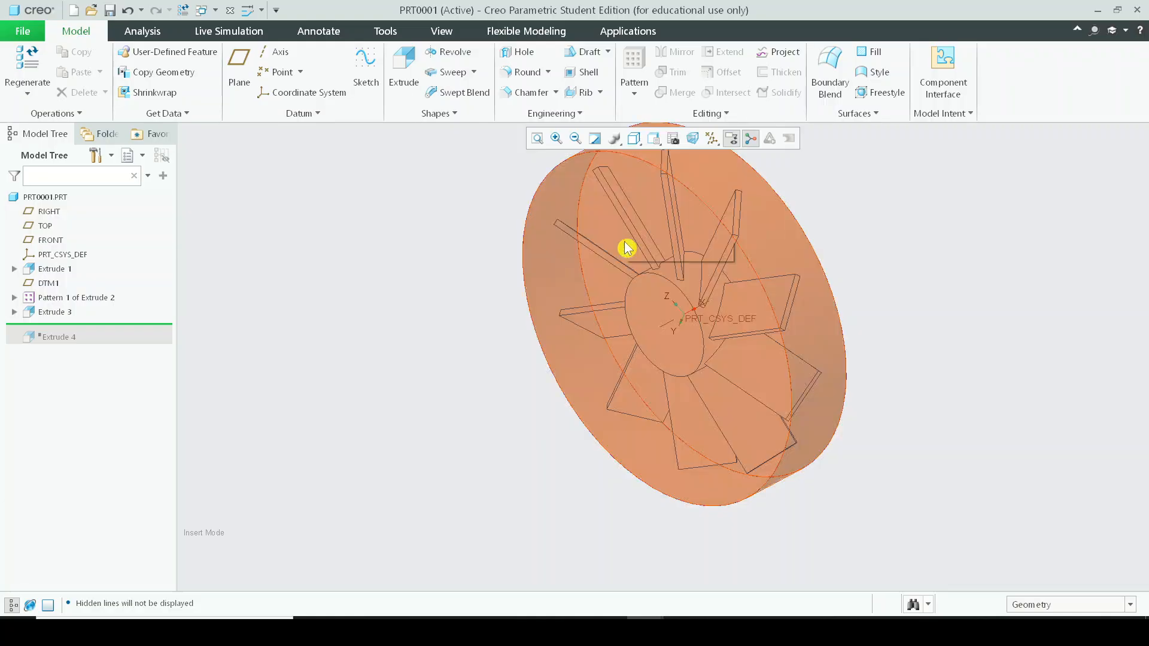
{"action": "middle_click_drag", "start_coordinate": [661, 323], "coordinate": [637, 312]}
{"action": "scroll", "coordinate": [637, 312], "scroll_direction": "down", "scroll_amount": 2}
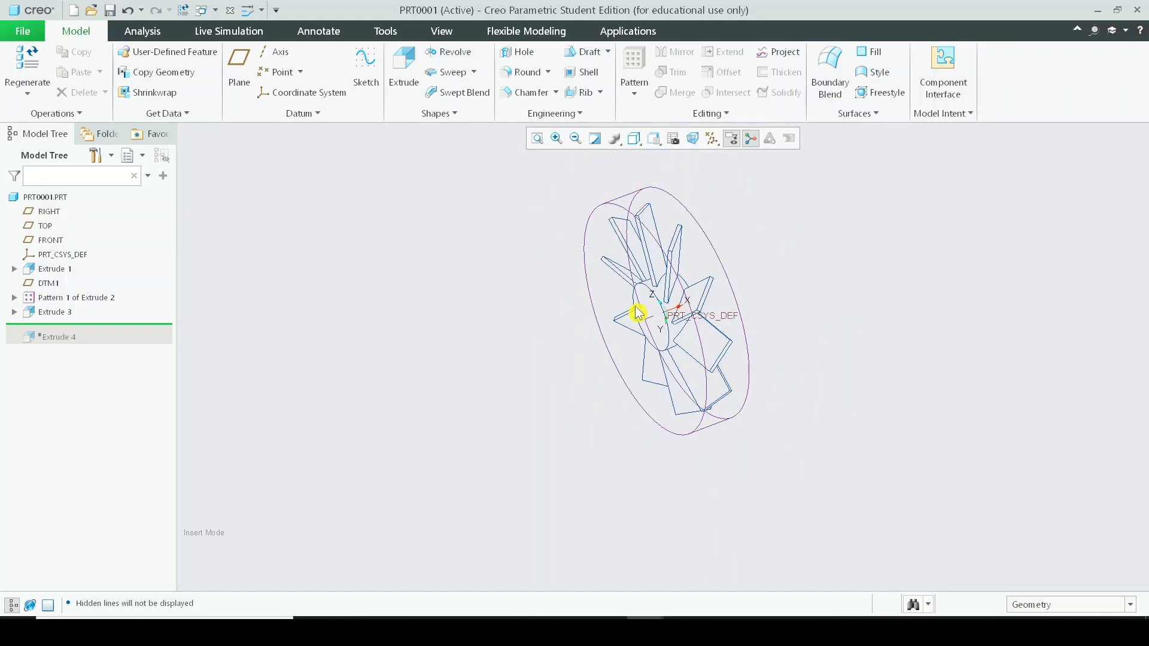
{"action": "scroll", "coordinate": [638, 312], "scroll_direction": "down", "scroll_amount": 3}
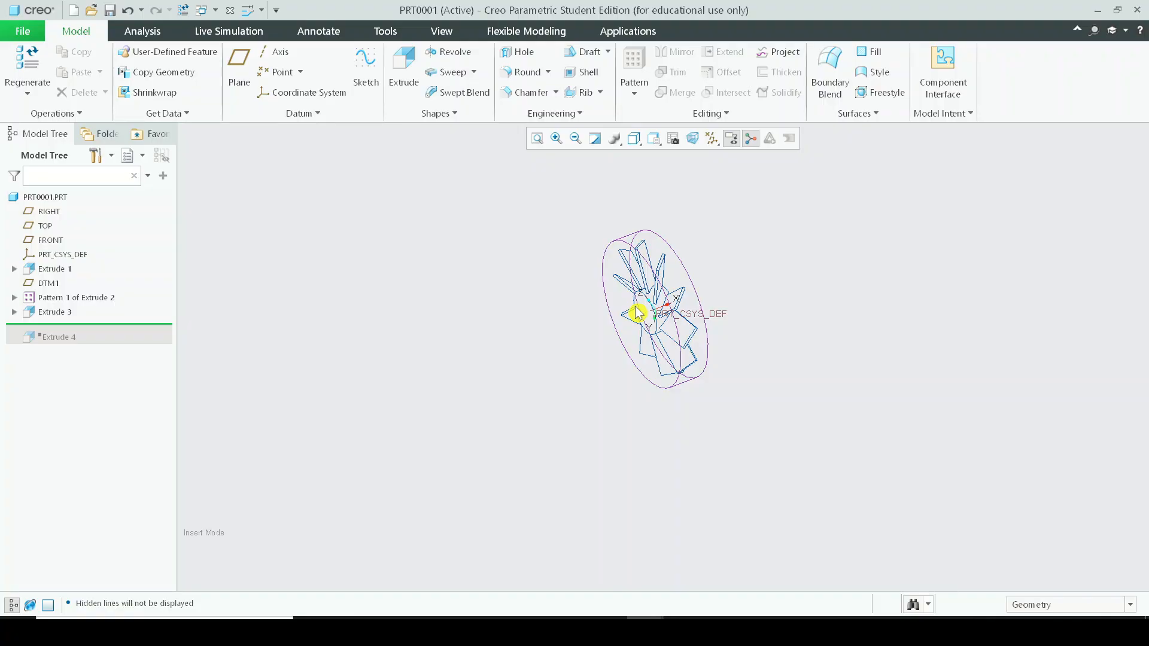
{"action": "mouse_move", "coordinate": [706, 288]}
{"action": "middle_mouse_down"}
{"action": "mouse_move", "coordinate": [741, 336]}
{"action": "mouse_move", "coordinate": [682, 299]}
{"action": "mouse_move", "coordinate": [687, 323]}
{"action": "mouse_move", "coordinate": [751, 367]}
{"action": "middle_mouse_up"}
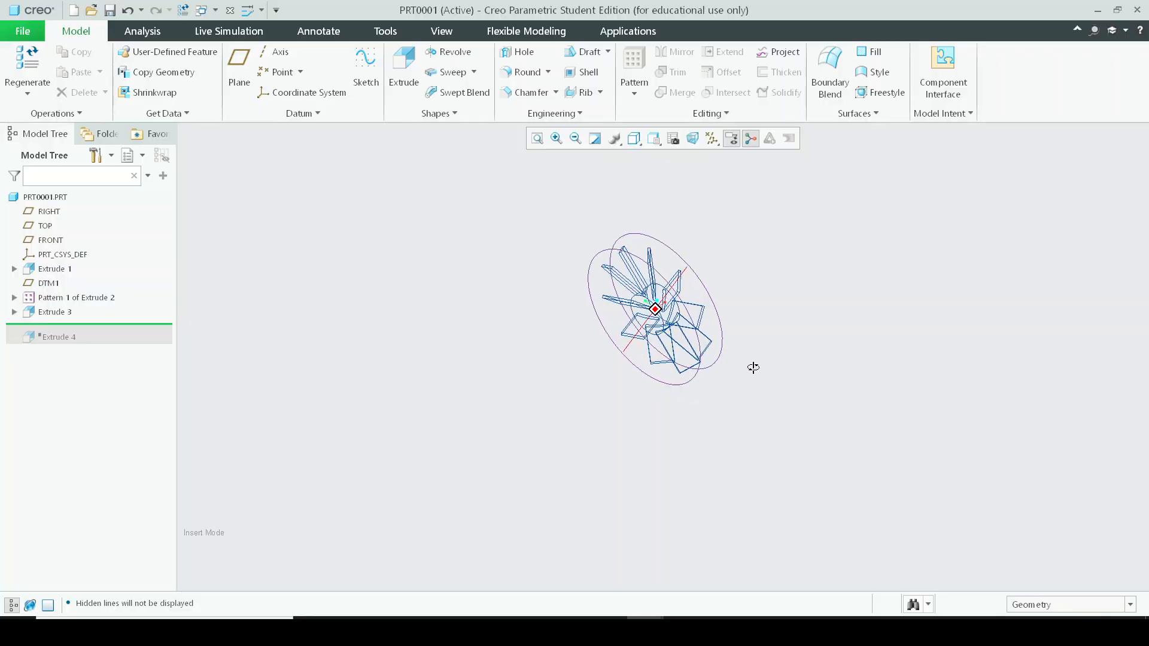
{"action": "mouse_move", "coordinate": [674, 275]}
{"action": "middle_mouse_down"}
{"action": "mouse_move", "coordinate": [642, 255]}
{"action": "mouse_move", "coordinate": [654, 299]}
{"action": "mouse_move", "coordinate": [723, 310]}
{"action": "mouse_move", "coordinate": [772, 289]}
{"action": "mouse_move", "coordinate": [723, 243]}
{"action": "mouse_move", "coordinate": [743, 311]}
{"action": "mouse_move", "coordinate": [703, 298]}
{"action": "middle_mouse_up"}
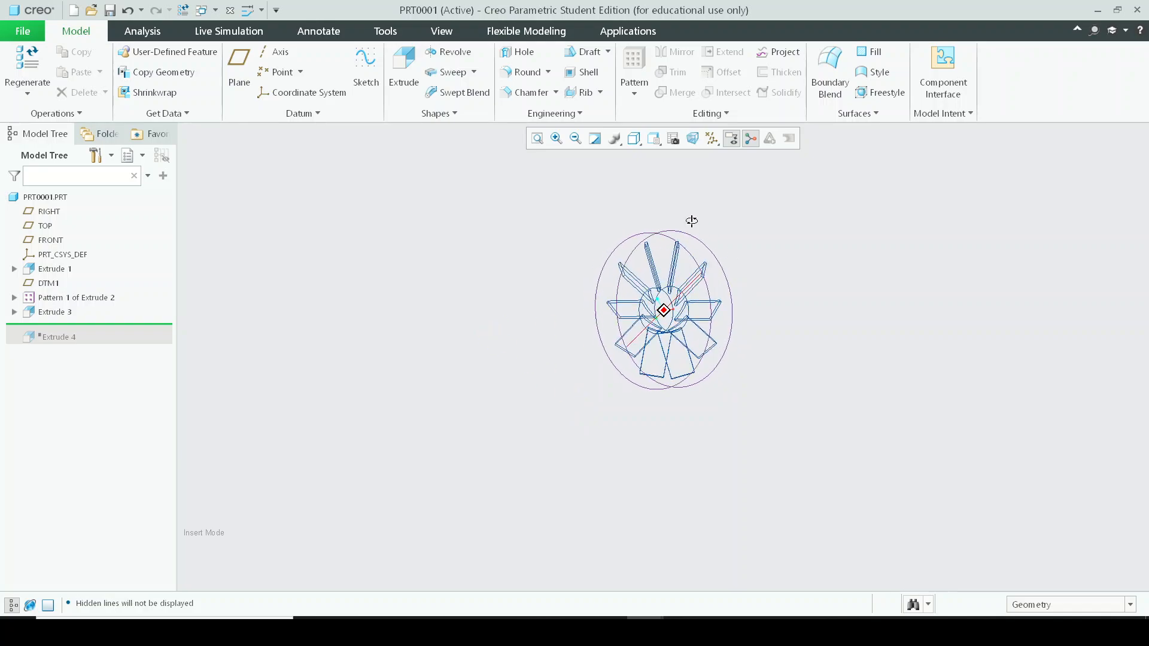
{"action": "middle_click_drag", "start_coordinate": [691, 221], "coordinate": [666, 235]}
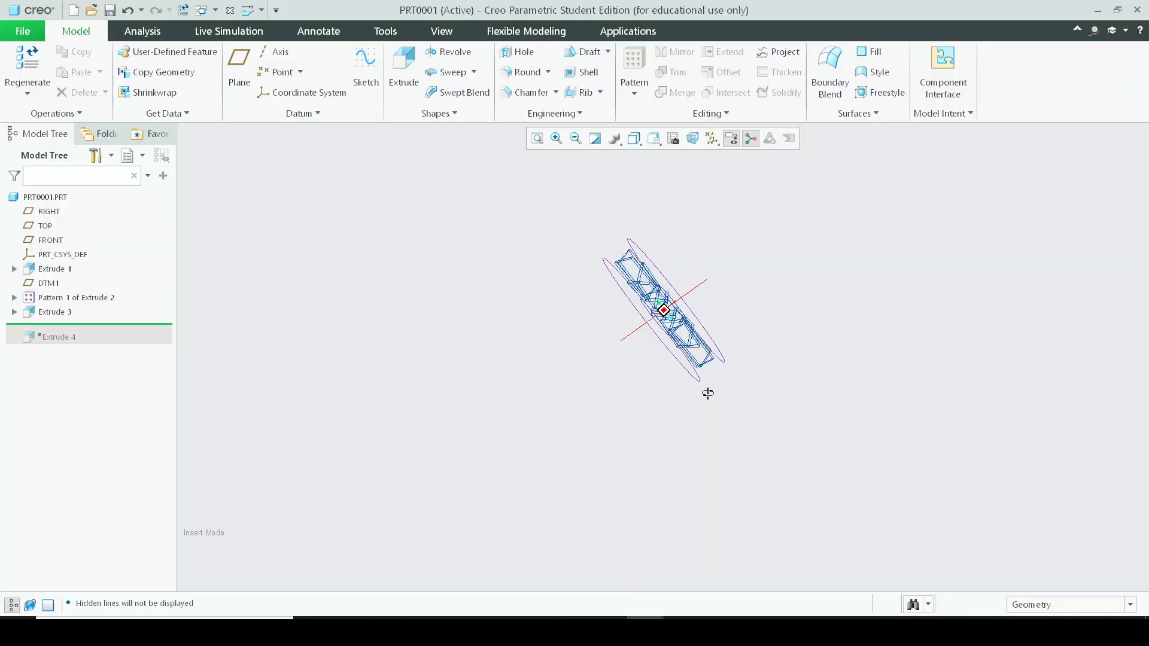
{"action": "middle_click_drag", "start_coordinate": [741, 399], "coordinate": [659, 234]}
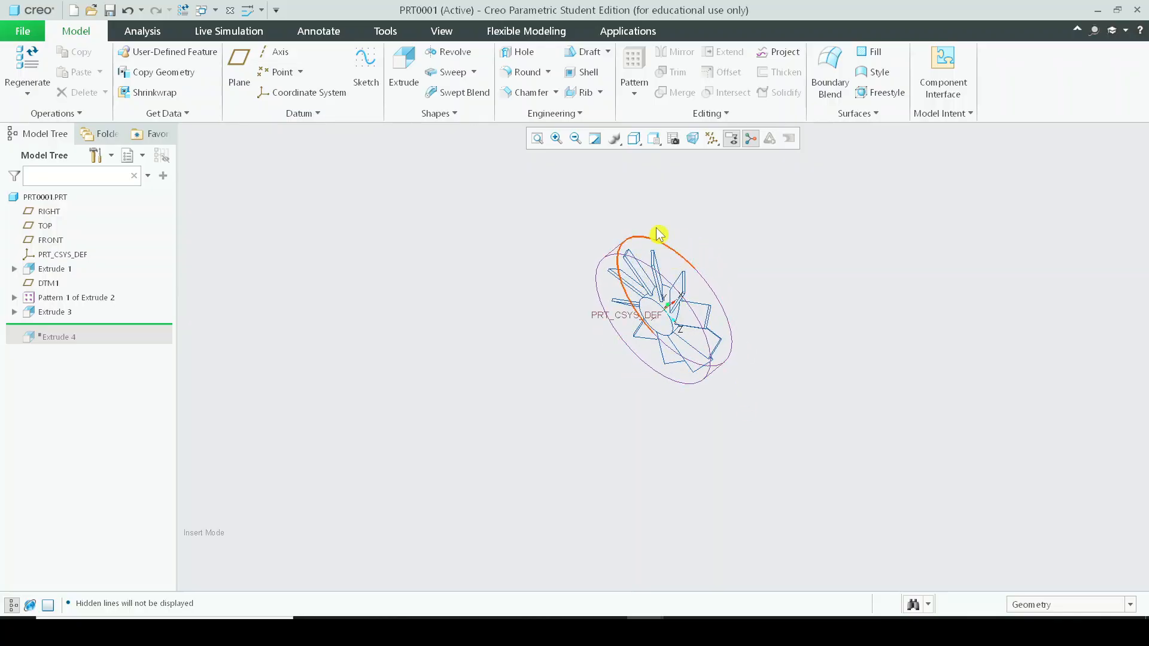
{"action": "middle_click_drag", "start_coordinate": [717, 271], "coordinate": [679, 210]}
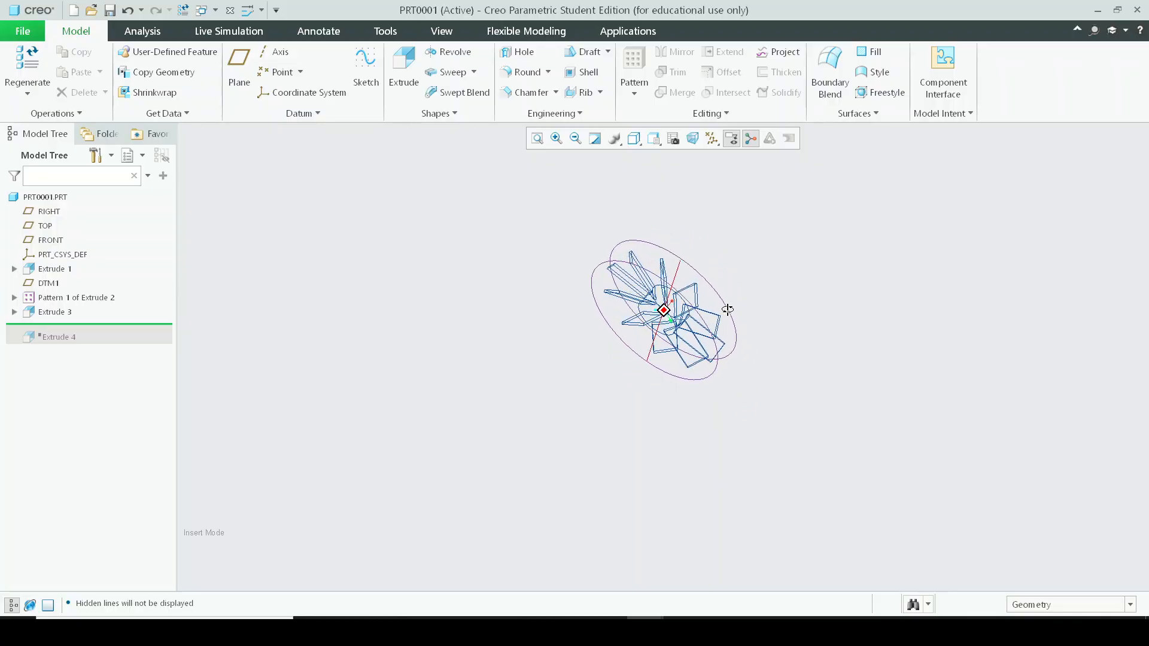
{"action": "mouse_move", "coordinate": [727, 309]}
{"action": "middle_mouse_down"}
{"action": "mouse_move", "coordinate": [725, 244]}
{"action": "mouse_move", "coordinate": [700, 248]}
{"action": "mouse_move", "coordinate": [732, 334]}
{"action": "mouse_move", "coordinate": [687, 253]}
{"action": "mouse_move", "coordinate": [688, 275]}
{"action": "mouse_move", "coordinate": [641, 313]}
{"action": "mouse_move", "coordinate": [712, 368]}
{"action": "mouse_move", "coordinate": [583, 323]}
{"action": "mouse_move", "coordinate": [605, 298]}
{"action": "mouse_move", "coordinate": [575, 297]}
{"action": "middle_mouse_up"}
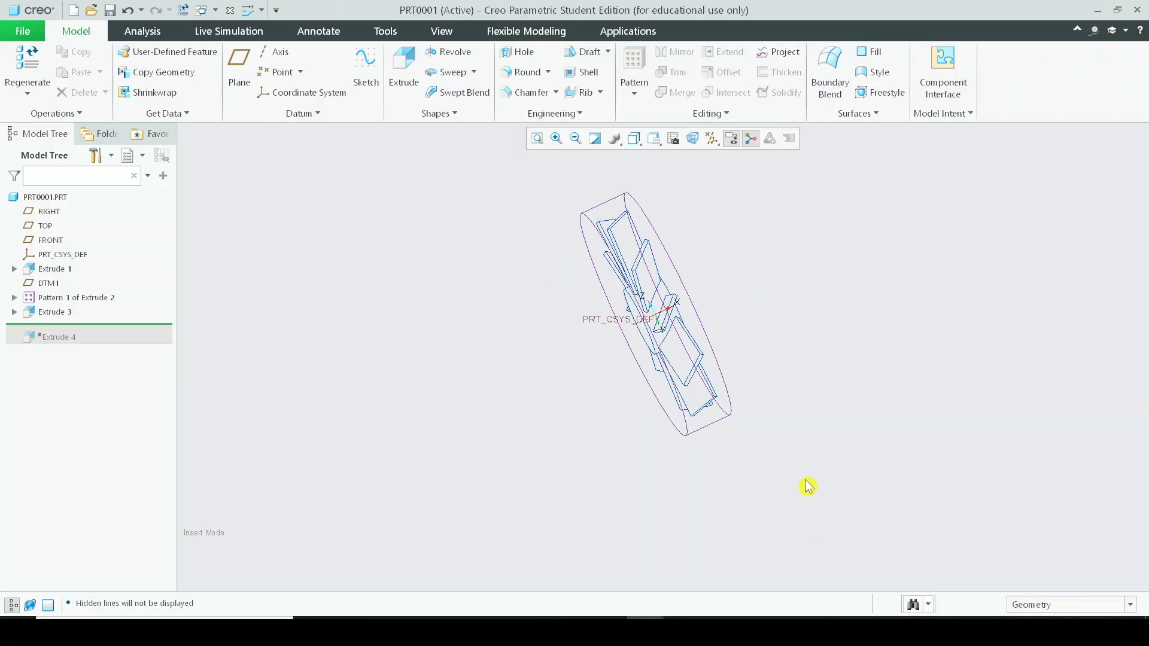
Move the insertion point to the end of the model tree to restore Extrude 4 and refit the view.
{"action": "left_click_drag", "start_coordinate": [115, 324], "coordinate": [110, 344]}
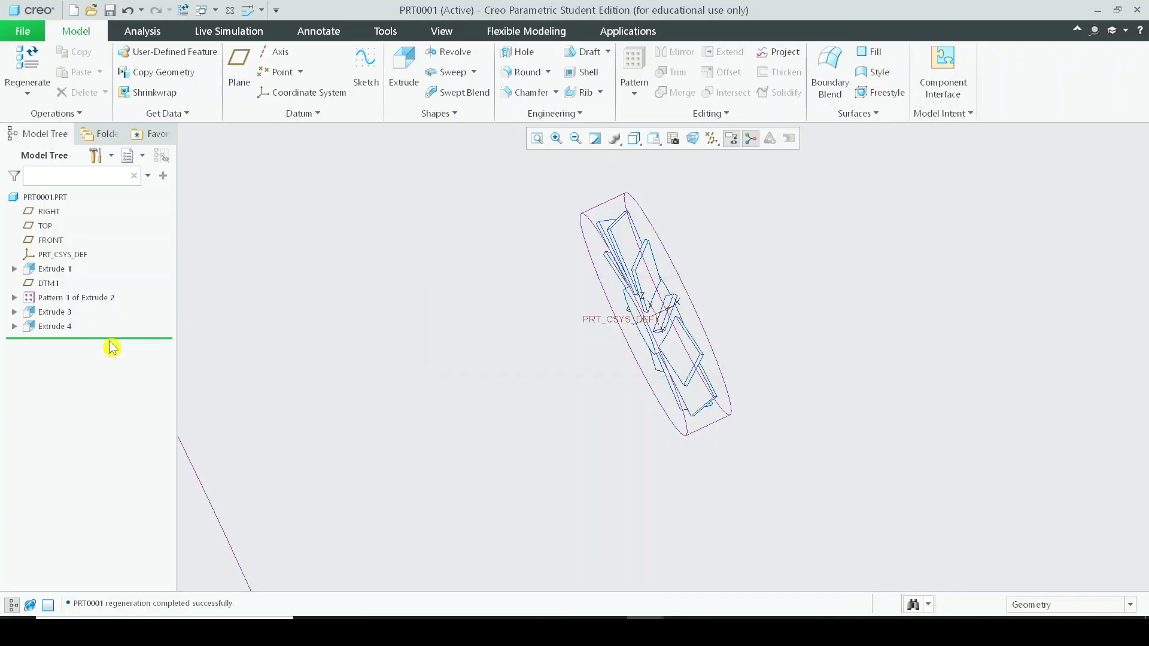
{"action": "left_click", "coordinate": [538, 139]}
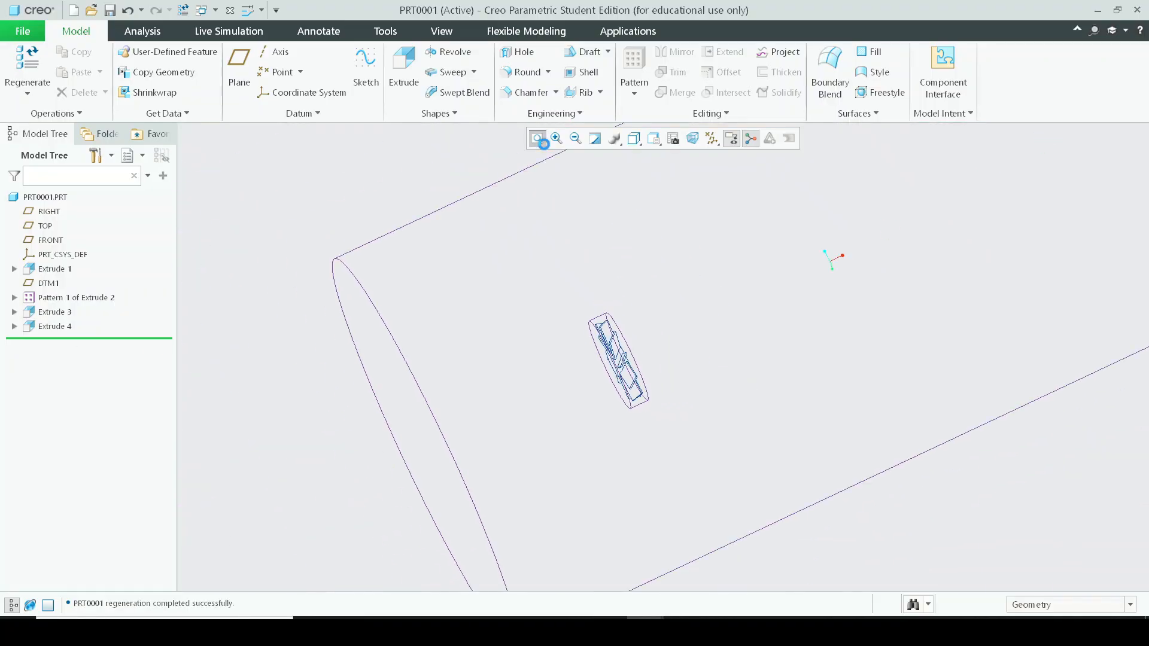
Pan and zoom around the large cylinder to examine where the impeller sits inside it.
{"action": "mouse_move", "coordinate": [803, 460]}
{"action": "middle_mouse_down"}
{"action": "mouse_move", "coordinate": [618, 393]}
{"action": "mouse_move", "coordinate": [605, 369]}
{"action": "mouse_move", "coordinate": [596, 377]}
{"action": "middle_mouse_up"}
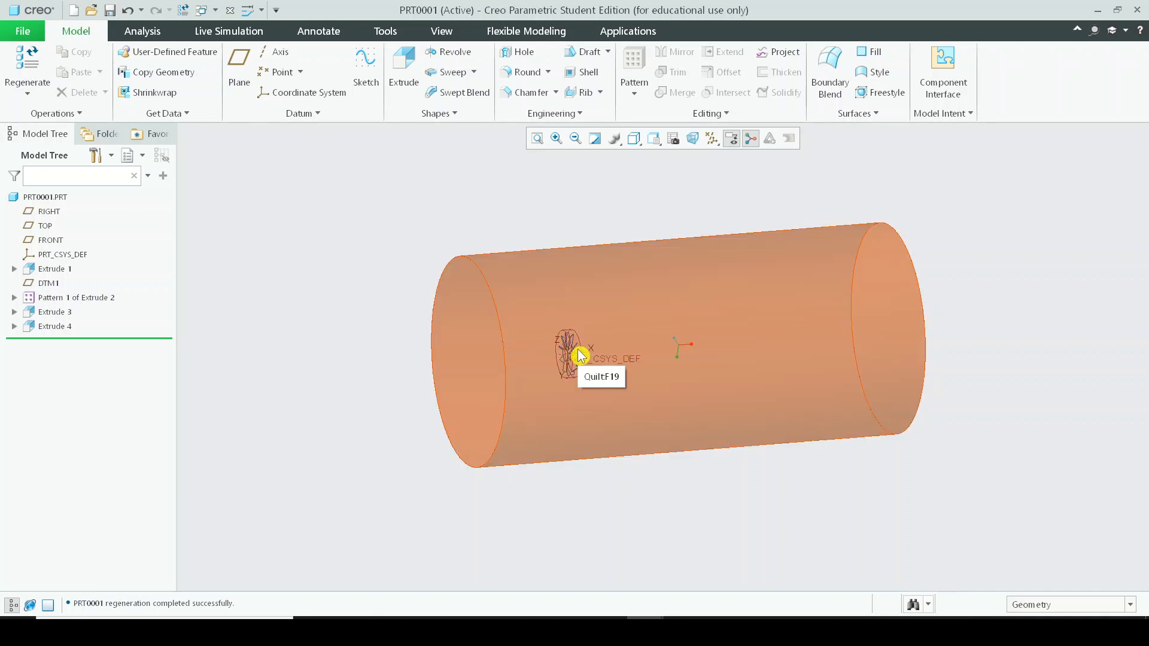
{"action": "scroll", "coordinate": [578, 359], "scroll_direction": "down", "scroll_amount": 1}
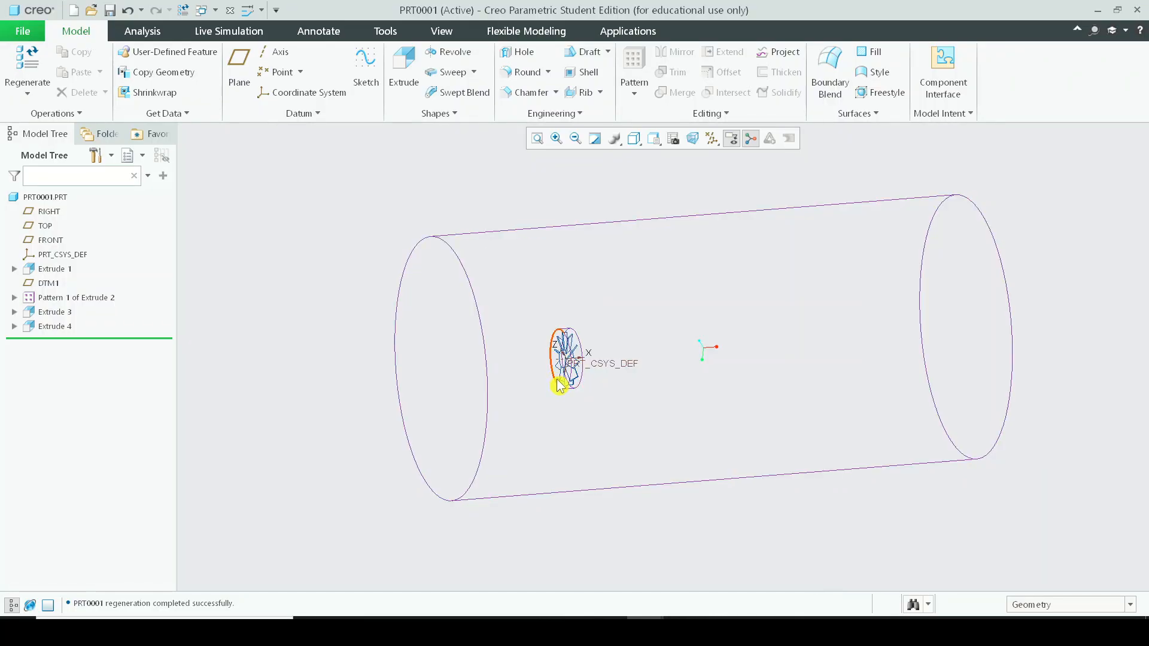
{"action": "mouse_move", "coordinate": [590, 351]}
{"action": "middle_mouse_down"}
{"action": "mouse_move", "coordinate": [585, 372]}
{"action": "mouse_move", "coordinate": [599, 380]}
{"action": "mouse_move", "coordinate": [531, 318]}
{"action": "middle_mouse_up"}
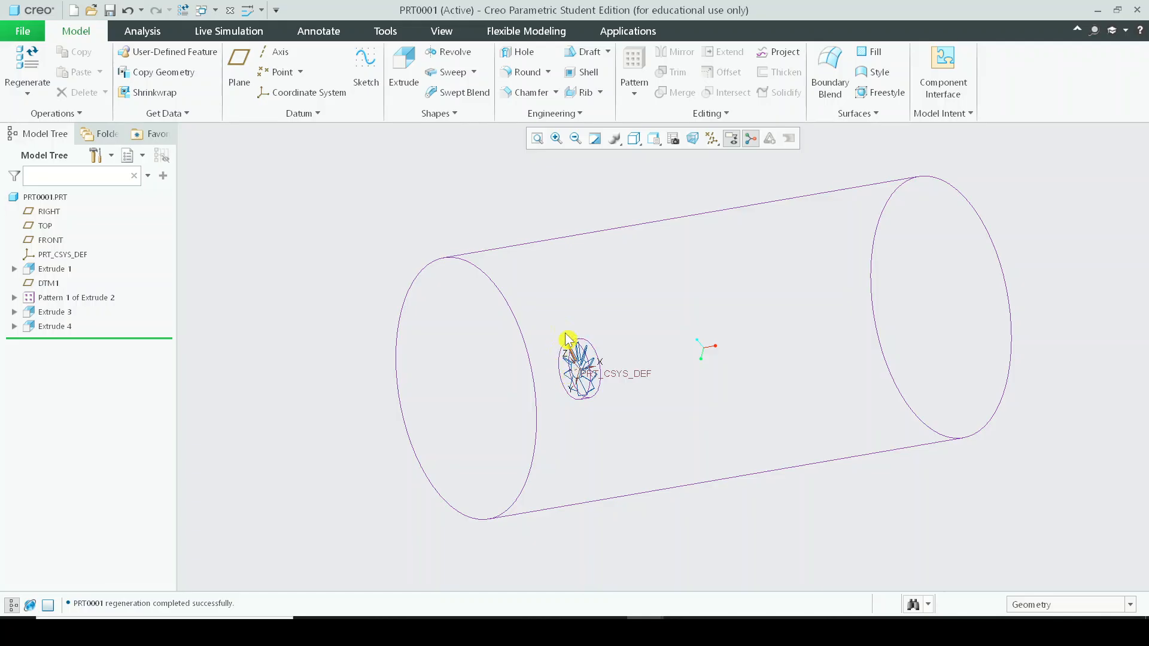
{"action": "scroll", "coordinate": [844, 455], "scroll_direction": "down", "scroll_amount": 2}
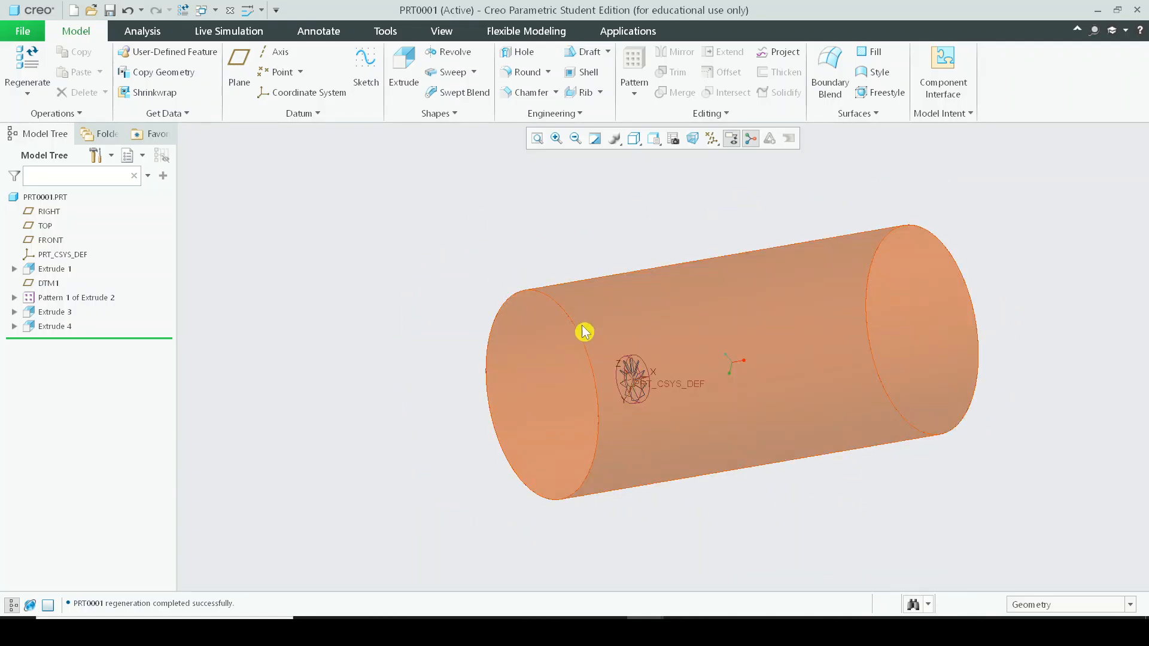
{"action": "scroll", "coordinate": [842, 282], "scroll_direction": "up", "scroll_amount": 2}
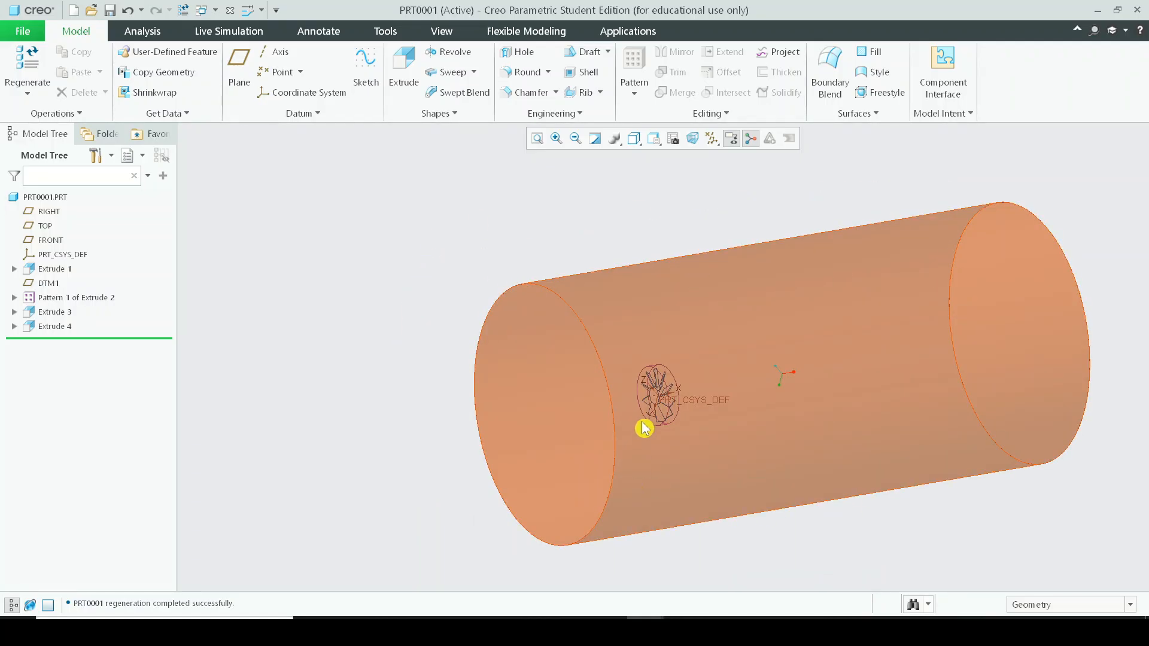
{"action": "scroll", "coordinate": [677, 421], "scroll_direction": "up", "scroll_amount": 1}
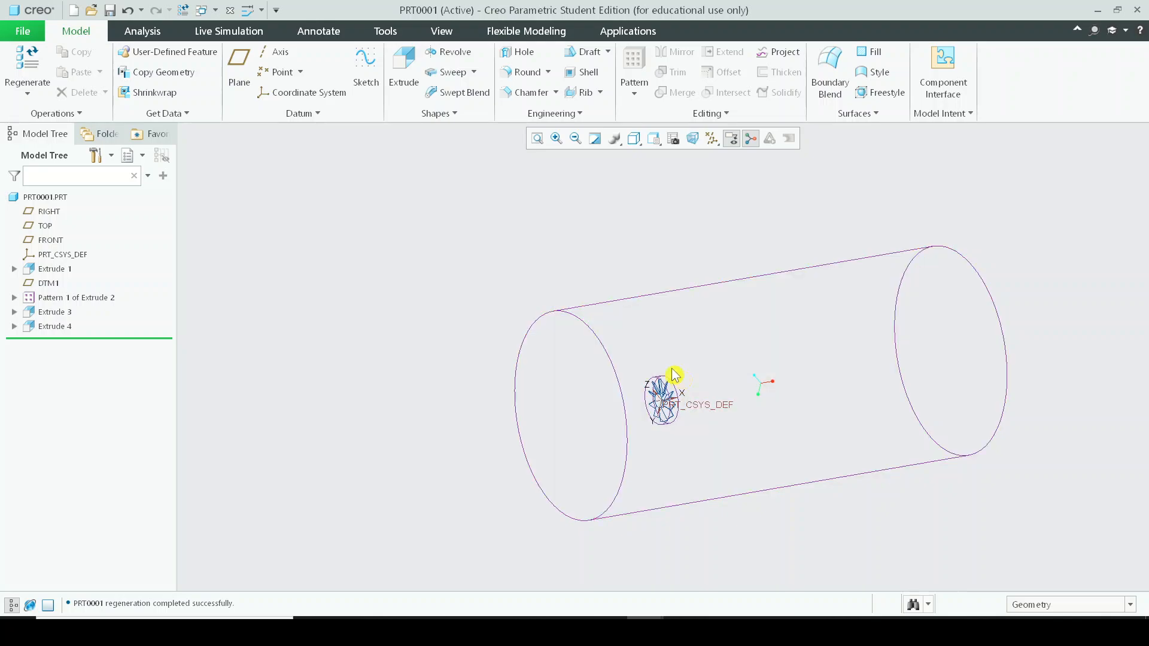
{"action": "scroll", "coordinate": [677, 359], "scroll_direction": "down", "scroll_amount": 6}
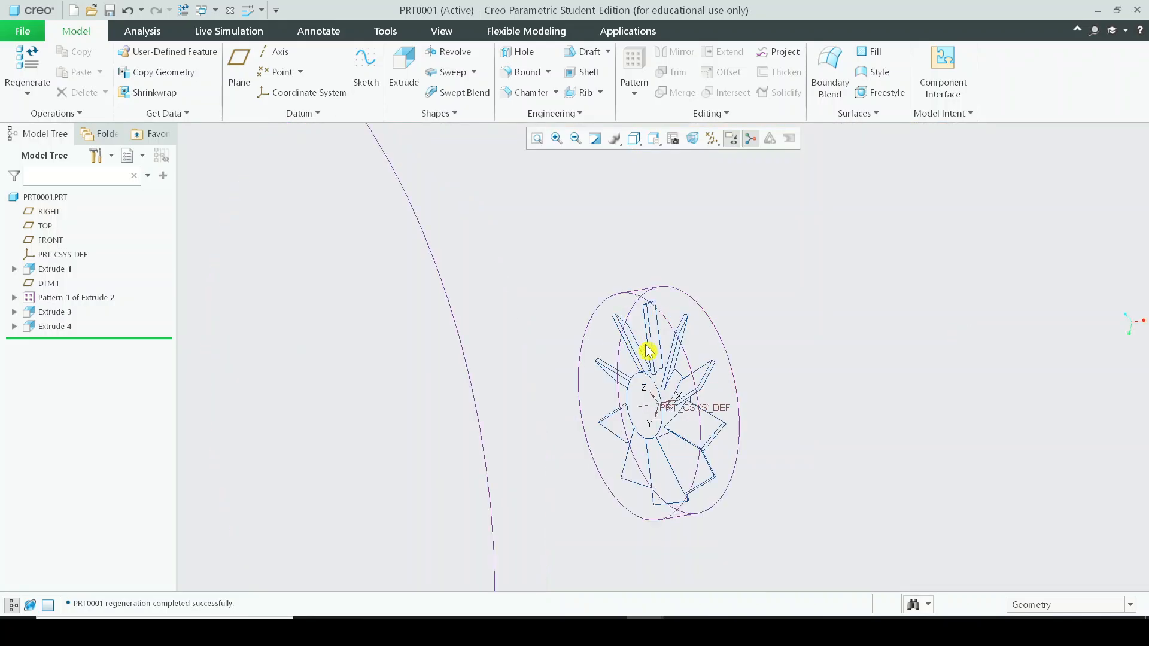
{"action": "scroll", "coordinate": [648, 351], "scroll_direction": "down", "scroll_amount": 2}
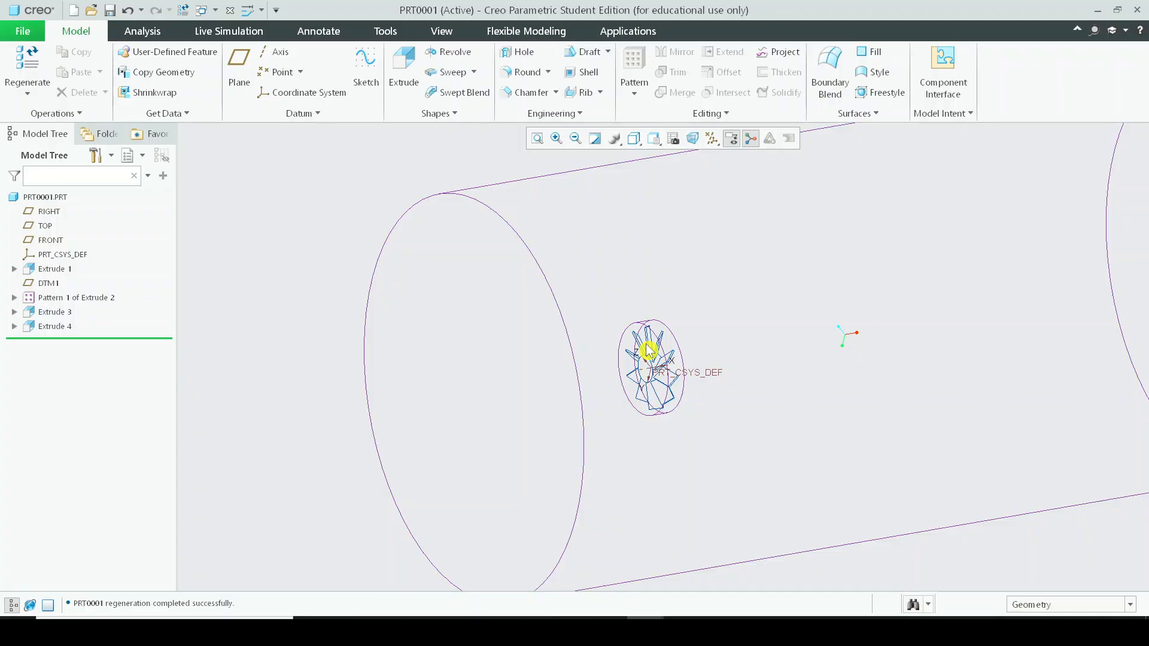
{"action": "scroll", "coordinate": [648, 351], "scroll_direction": "down", "scroll_amount": 5}
{"action": "scroll", "coordinate": [862, 329], "scroll_direction": "up", "scroll_amount": 2}
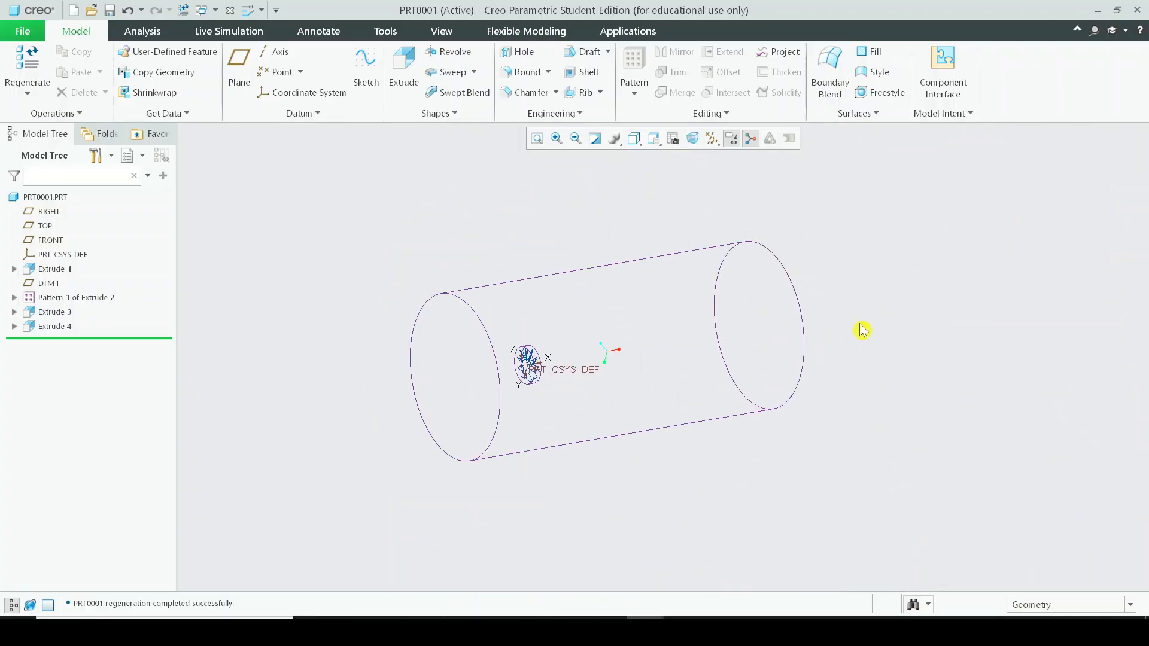
{"action": "scroll", "coordinate": [453, 287], "scroll_direction": "up", "scroll_amount": 2}
{"action": "scroll", "coordinate": [448, 290], "scroll_direction": "down", "scroll_amount": 2}
{"action": "scroll", "coordinate": [554, 387], "scroll_direction": "up", "scroll_amount": 2}
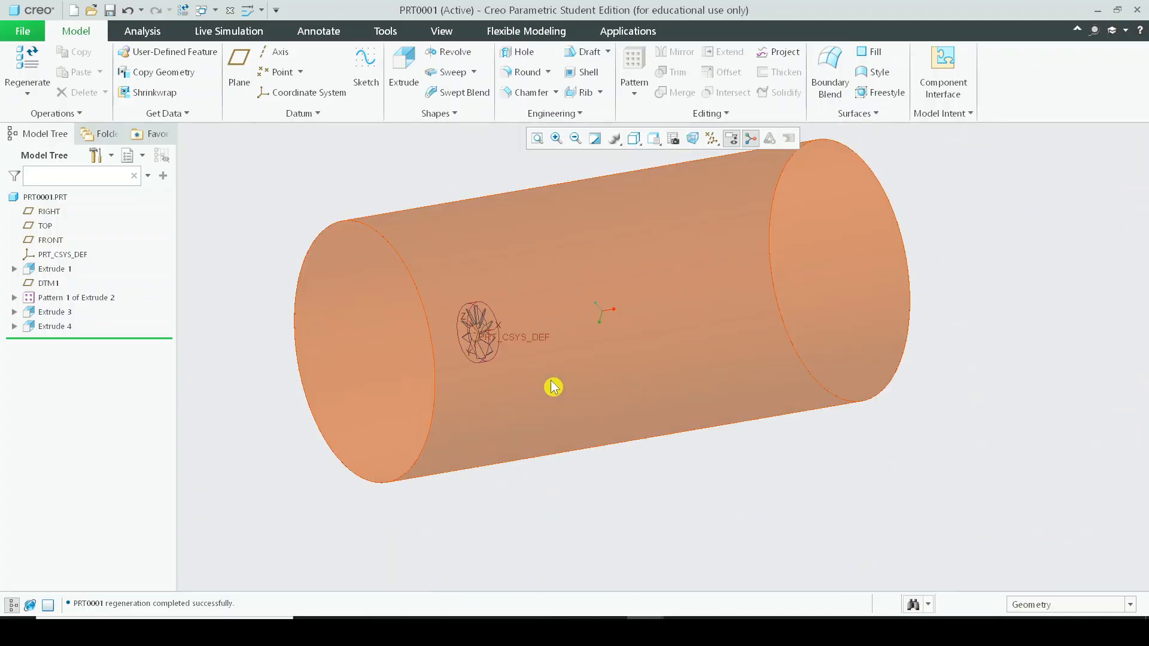
{"action": "scroll", "coordinate": [435, 320], "scroll_direction": "up", "scroll_amount": 2}
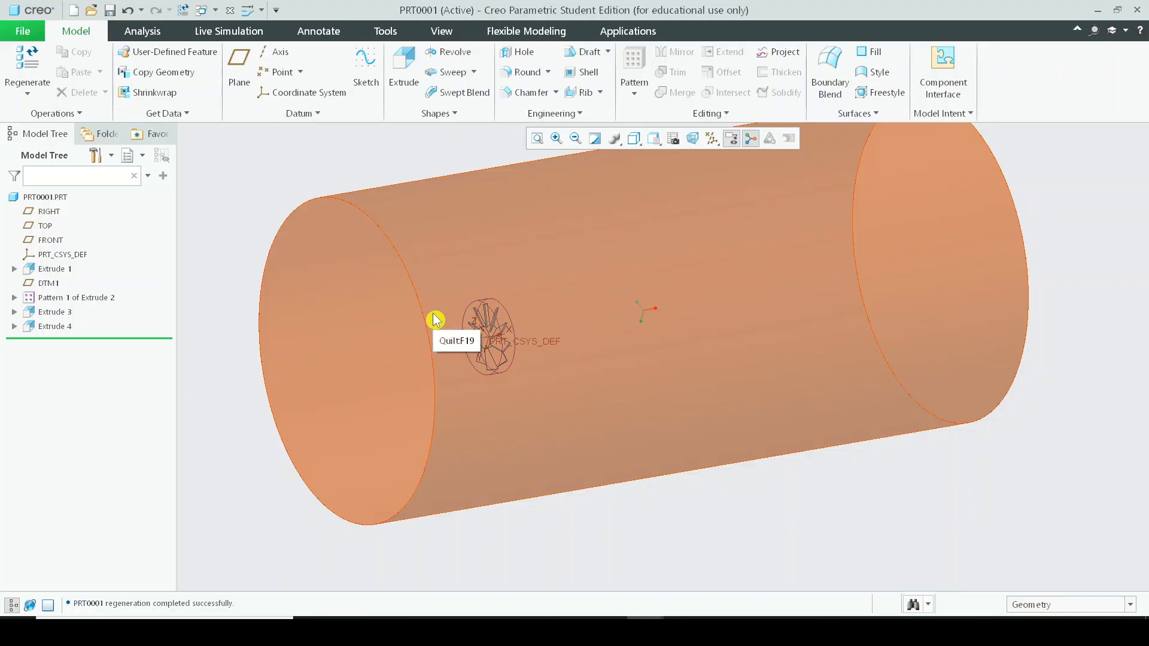
{"action": "scroll", "coordinate": [515, 353], "scroll_direction": "up", "scroll_amount": 2}
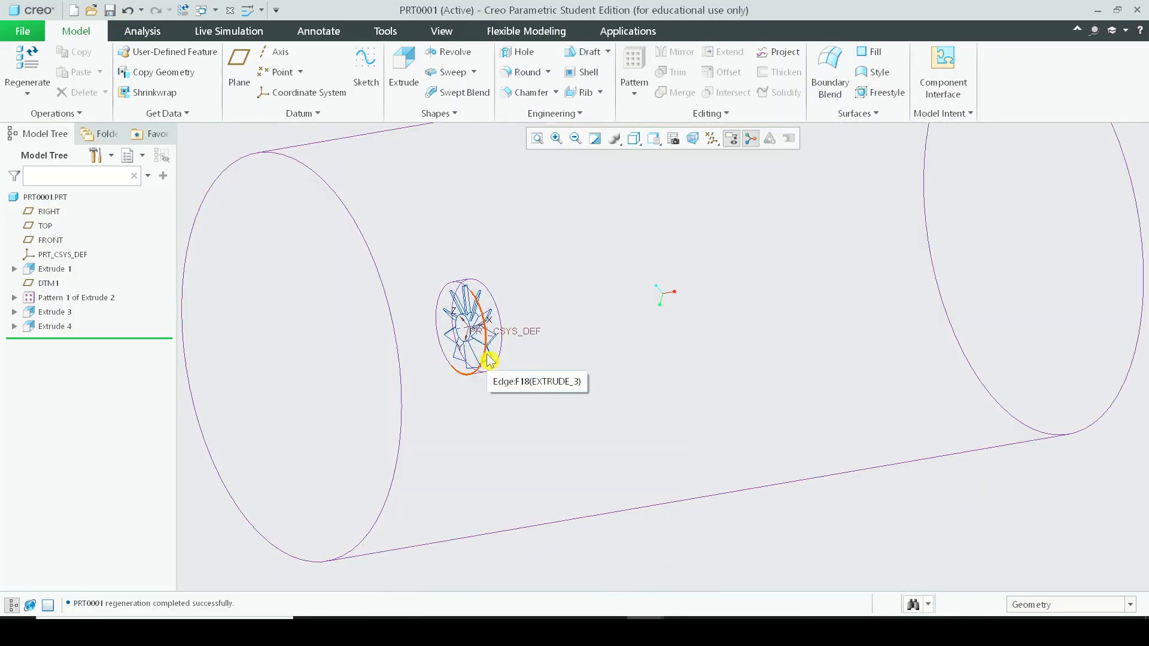
{"action": "scroll", "coordinate": [489, 360], "scroll_direction": "down", "scroll_amount": 2}
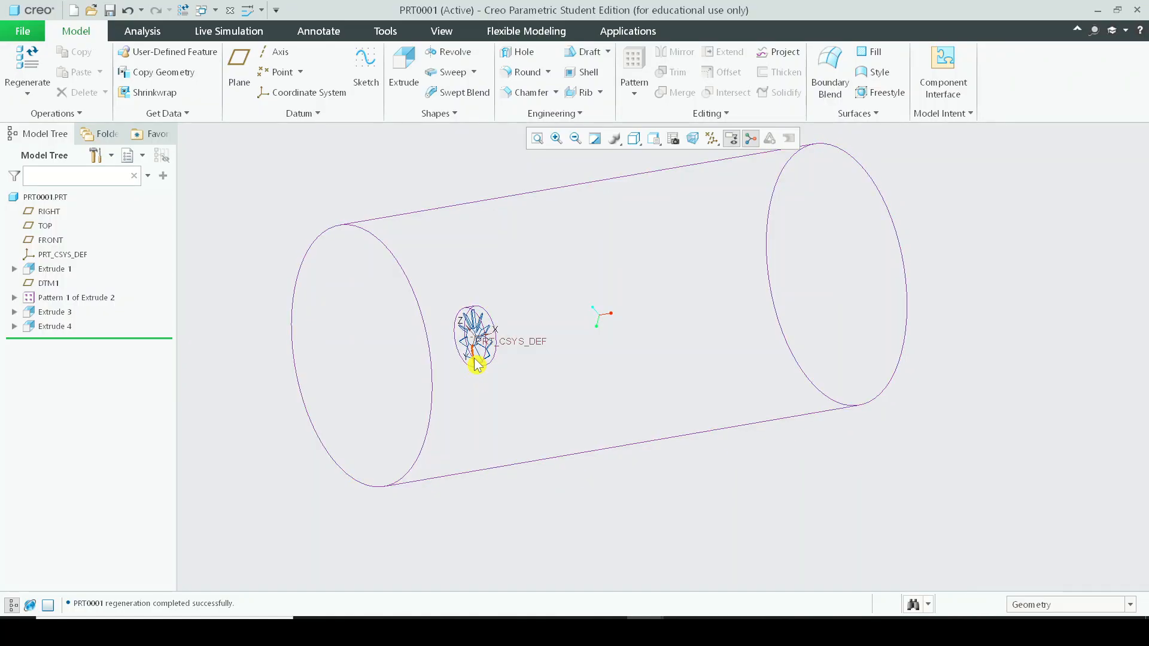
{"action": "scroll", "coordinate": [476, 364], "scroll_direction": "up", "scroll_amount": 2}
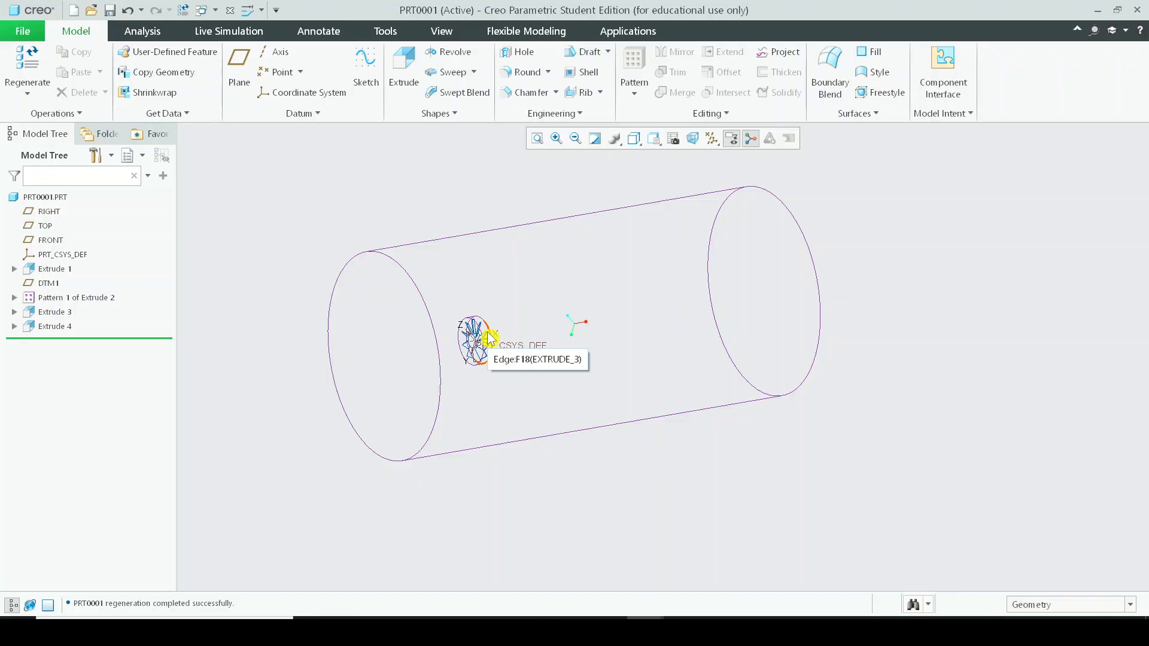
{"action": "scroll", "coordinate": [489, 338], "scroll_direction": "down", "scroll_amount": 5}
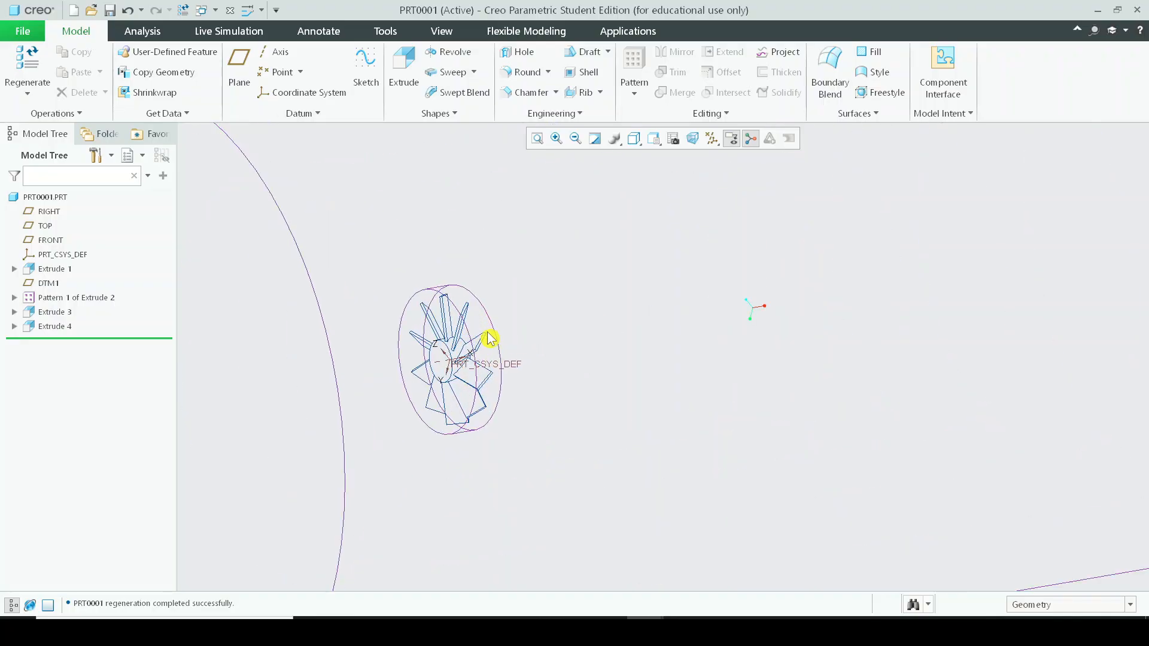
{"action": "scroll", "coordinate": [490, 338], "scroll_direction": "up", "scroll_amount": 1}
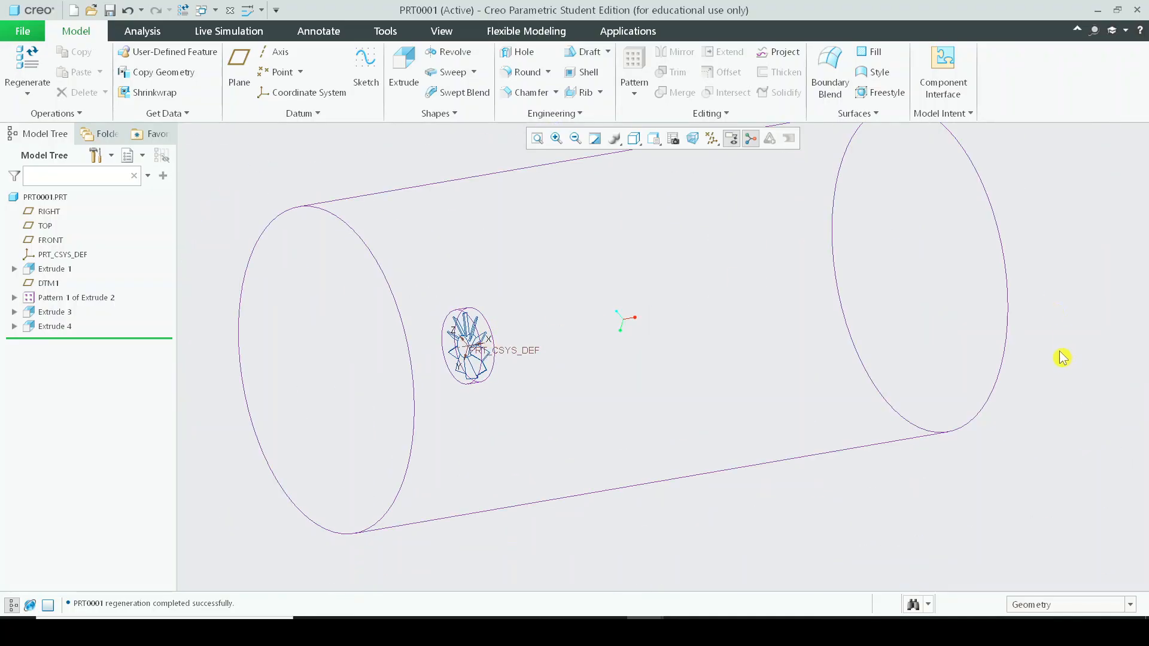
Switch the display style to Shading and orbit around the cylinder and the impeller inside it.
{"action": "key", "text": "ctrl+3"}
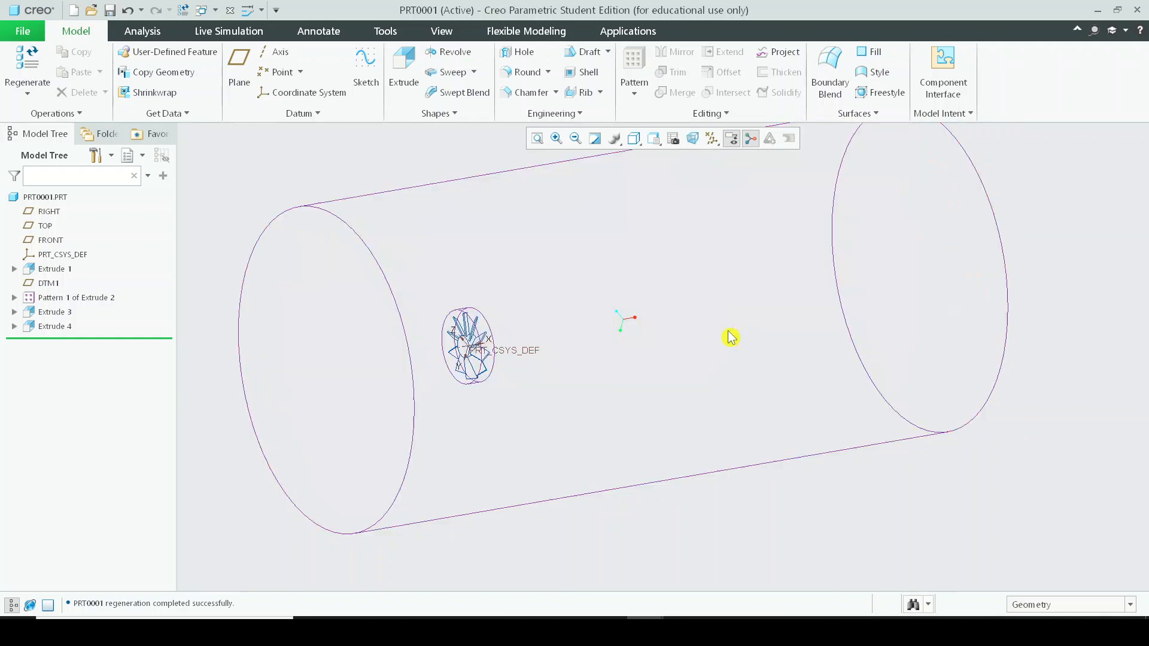
{"action": "left_click", "coordinate": [463, 388]}
{"action": "middle_click_drag", "start_coordinate": [463, 389], "coordinate": [379, 420]}
{"action": "left_click", "coordinate": [624, 533]}
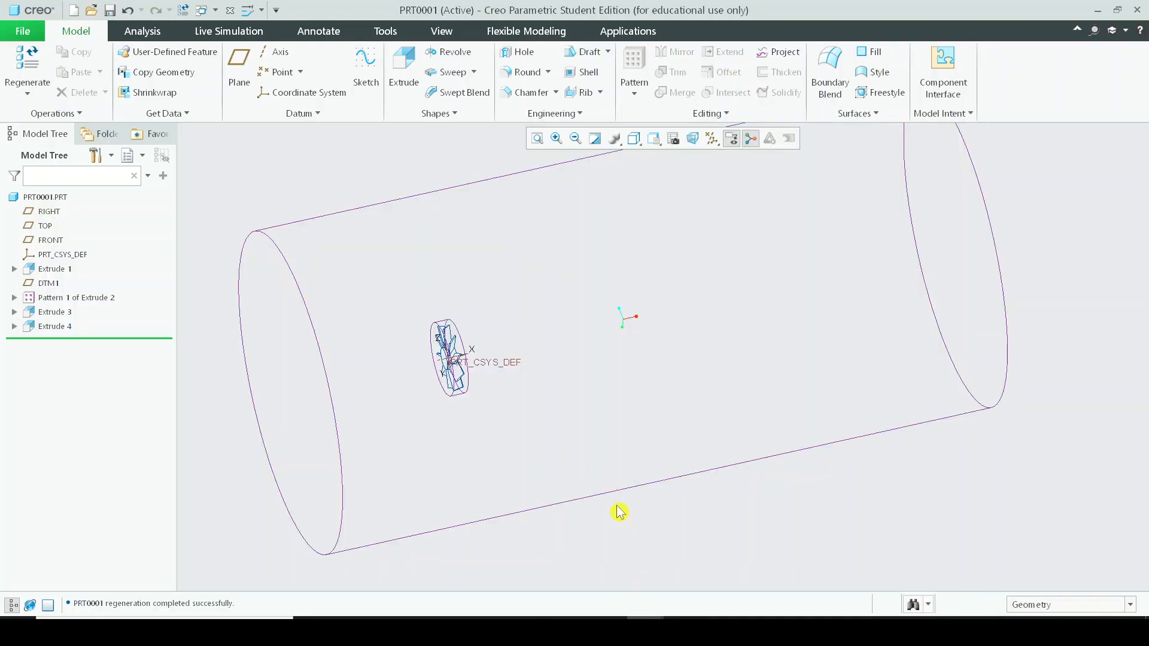
{"action": "middle_click_drag", "start_coordinate": [510, 274], "coordinate": [490, 295]}
{"action": "middle_click_drag", "start_coordinate": [543, 411], "coordinate": [557, 403]}
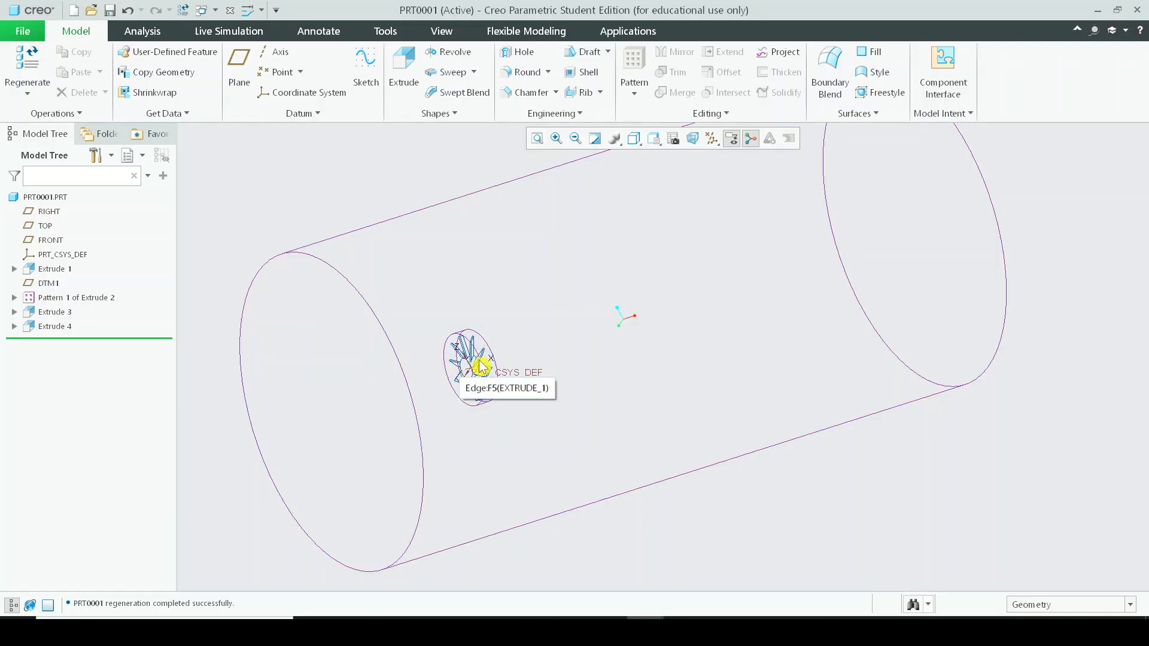
{"action": "mouse_move", "coordinate": [470, 359]}
{"action": "middle_mouse_down"}
{"action": "mouse_move", "coordinate": [402, 361]}
{"action": "mouse_move", "coordinate": [502, 369]}
{"action": "mouse_move", "coordinate": [446, 388]}
{"action": "middle_mouse_up"}
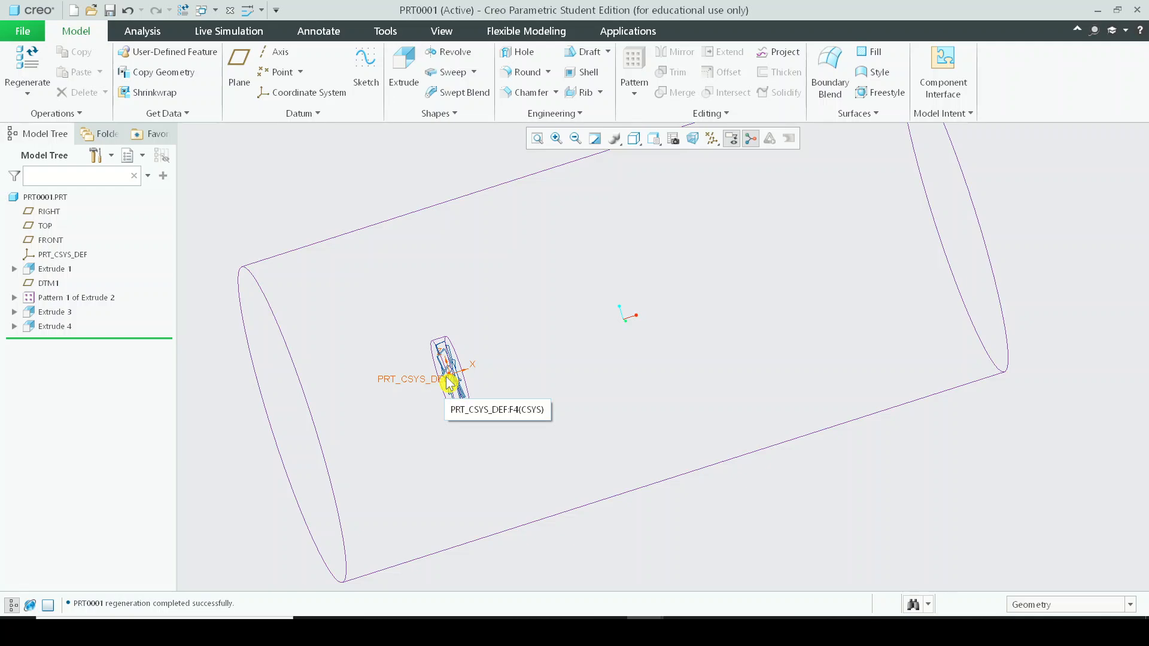
{"action": "middle_click_drag", "start_coordinate": [449, 383], "coordinate": [452, 325]}
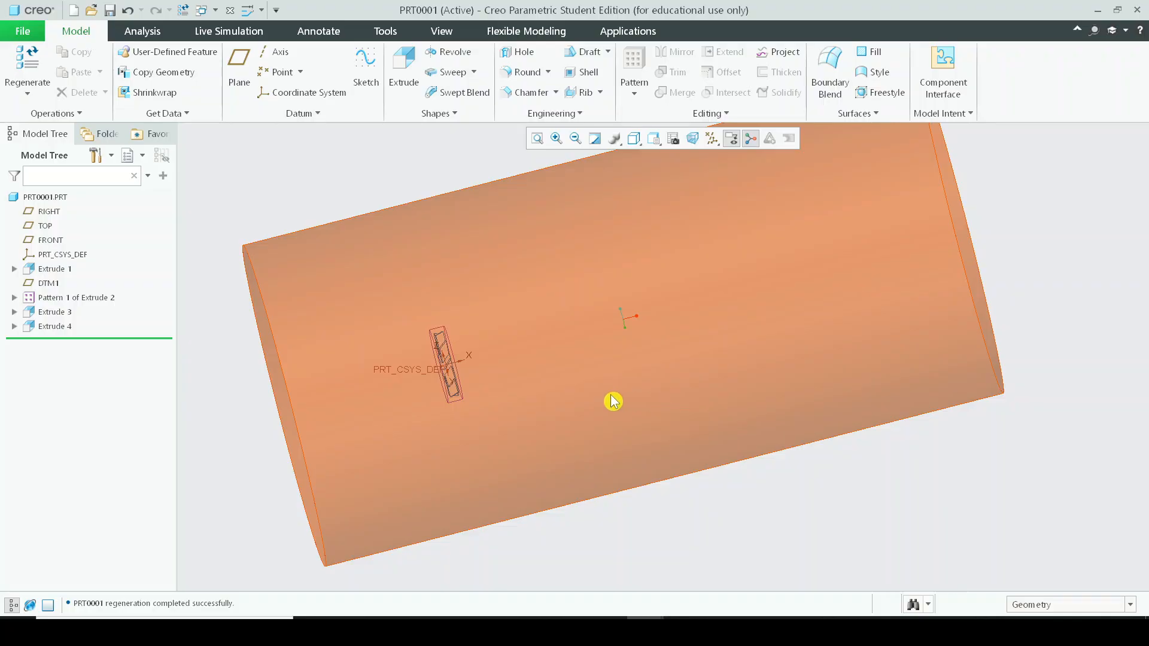
{"action": "mouse_move", "coordinate": [549, 385]}
{"action": "middle_mouse_down"}
{"action": "mouse_move", "coordinate": [600, 356]}
{"action": "mouse_move", "coordinate": [582, 360]}
{"action": "mouse_move", "coordinate": [564, 335]}
{"action": "middle_mouse_up"}
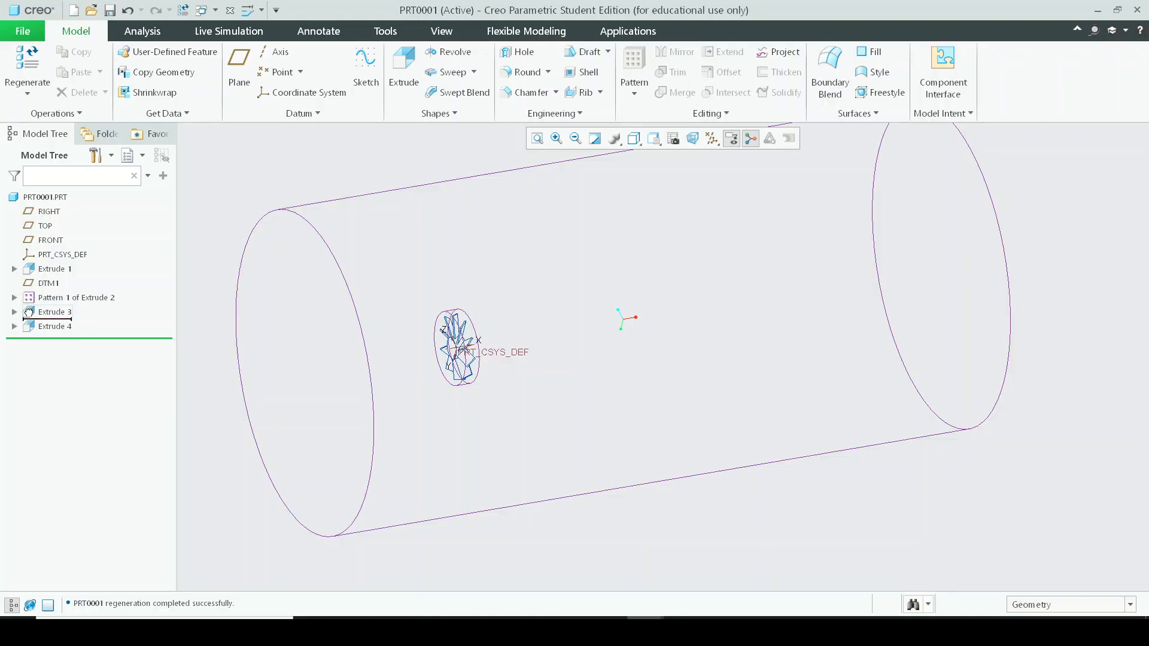
Move the insertion point above Extrude 4 and switch the display style to Shading With Edges.
{"action": "left_click_drag", "start_coordinate": [28, 311], "coordinate": [71, 309]}
{"action": "left_click", "coordinate": [634, 139]}
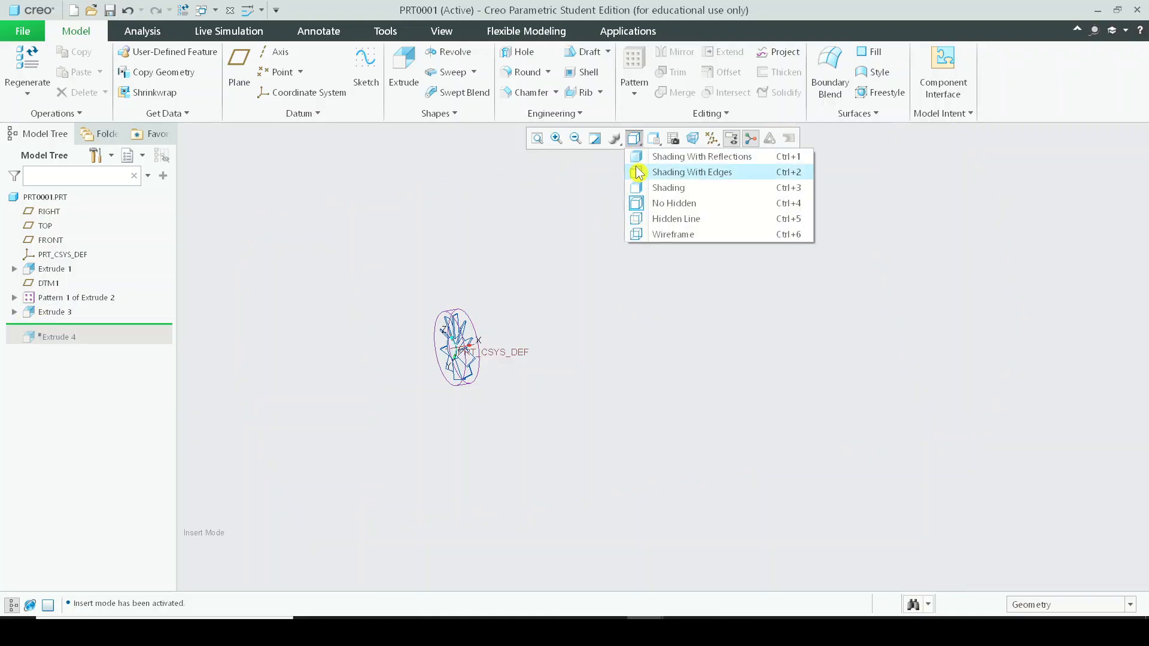
{"action": "left_click", "coordinate": [658, 172]}
Move the insertion point above Extrude 3 and zoom and orbit around the blades and hub.
{"action": "left_click_drag", "start_coordinate": [43, 327], "coordinate": [46, 310]}
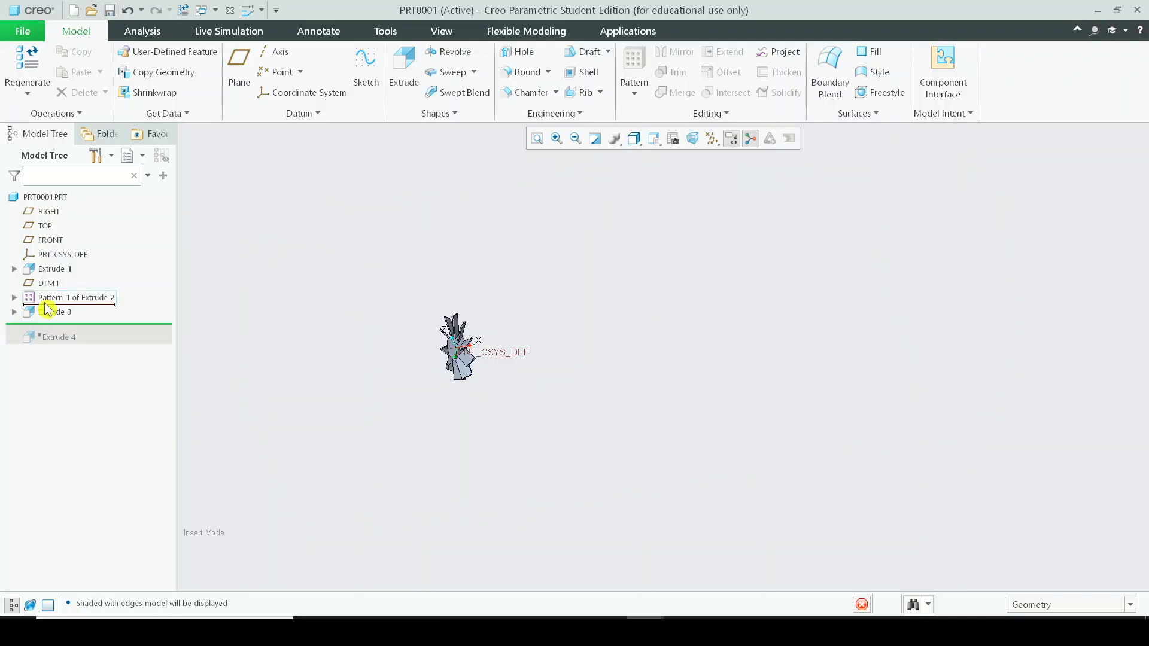
{"action": "scroll", "coordinate": [538, 467], "scroll_direction": "down", "scroll_amount": 6}
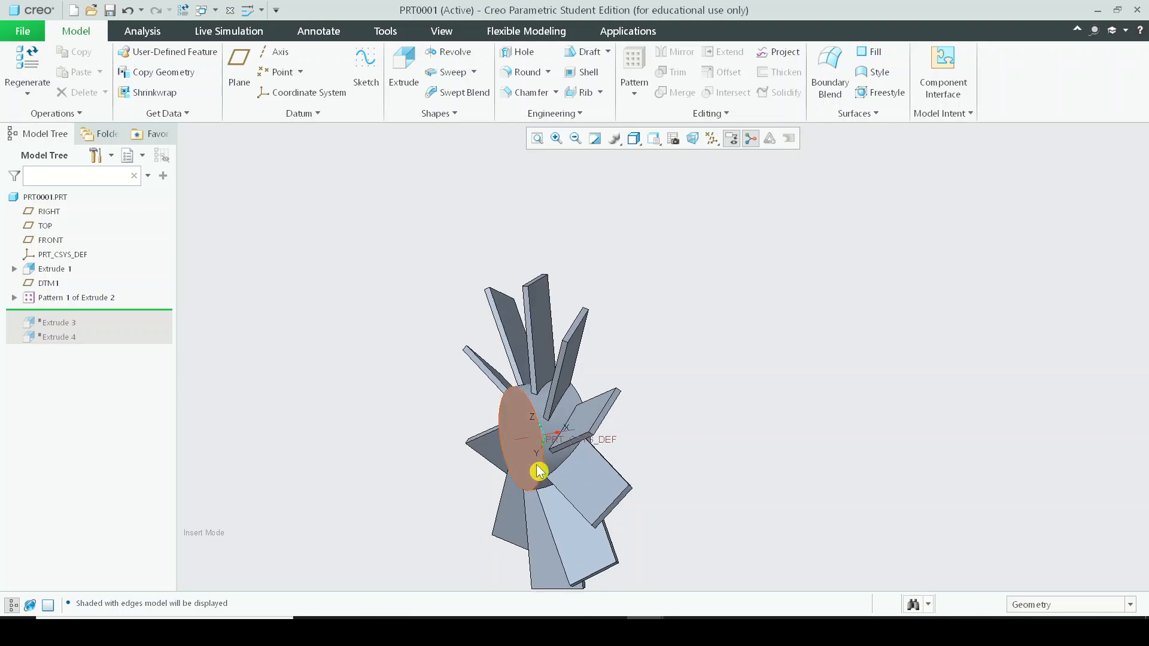
{"action": "left_click", "coordinate": [681, 493]}
{"action": "middle_click_drag", "start_coordinate": [681, 494], "coordinate": [679, 459]}
{"action": "scroll", "coordinate": [679, 459], "scroll_direction": "up", "scroll_amount": 5}
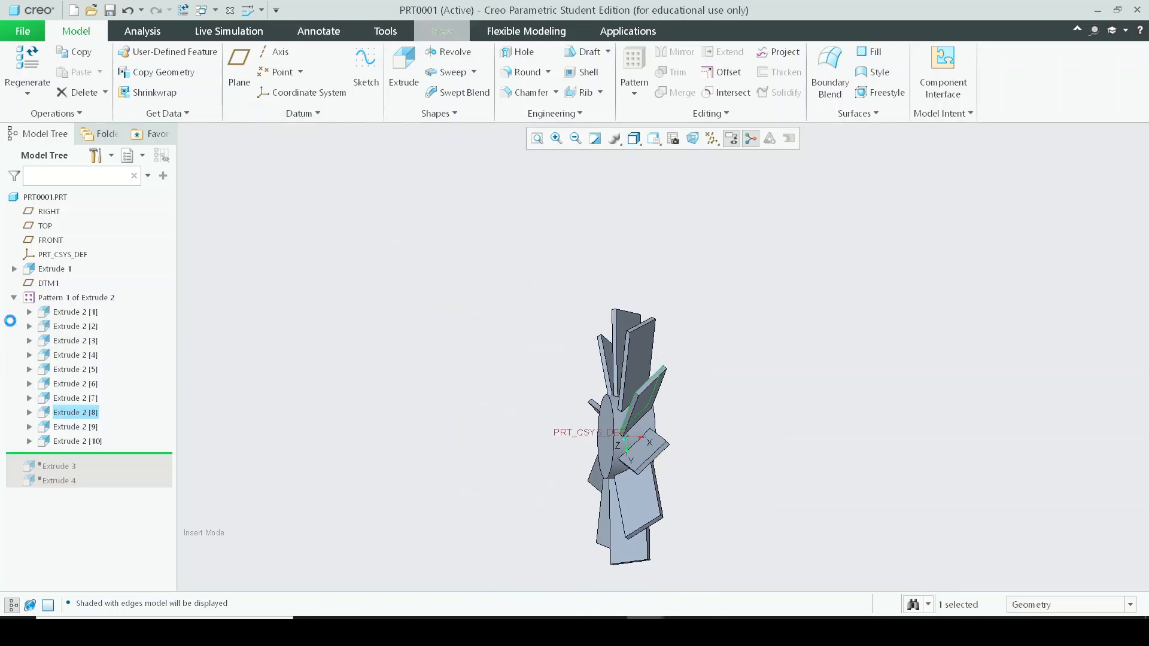
Try a section of the blades through the RIGHT and then FRONT datum planes, and cancel it.
{"action": "left_click", "coordinate": [437, 31]}
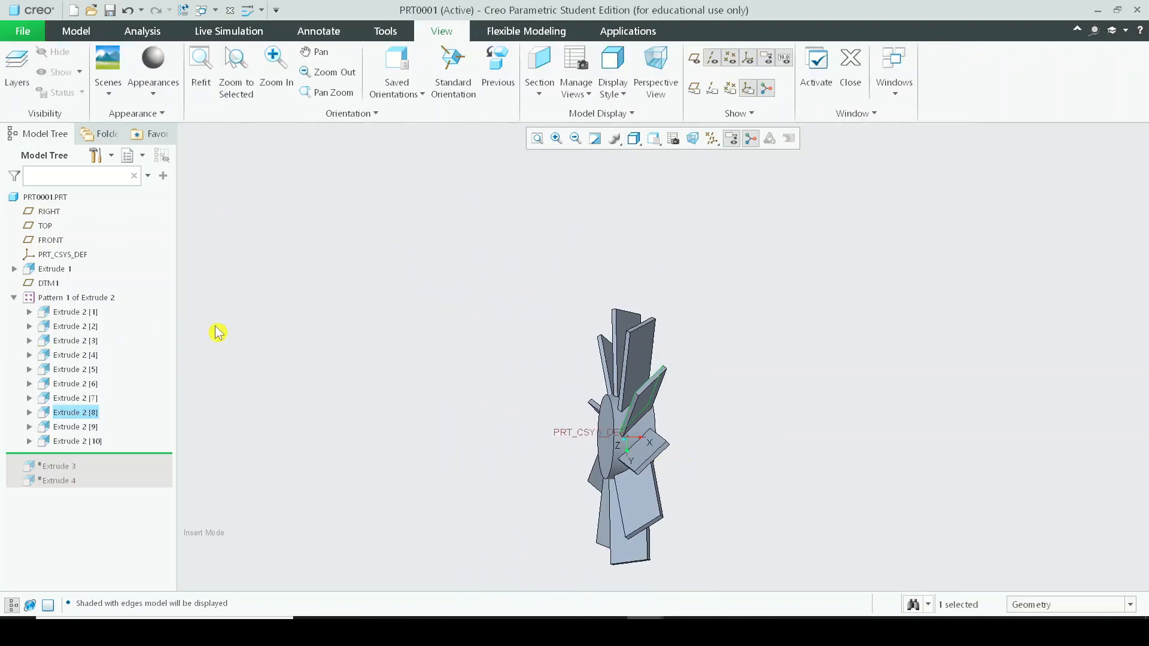
{"action": "left_click", "coordinate": [538, 68]}
{"action": "left_click", "coordinate": [48, 216]}
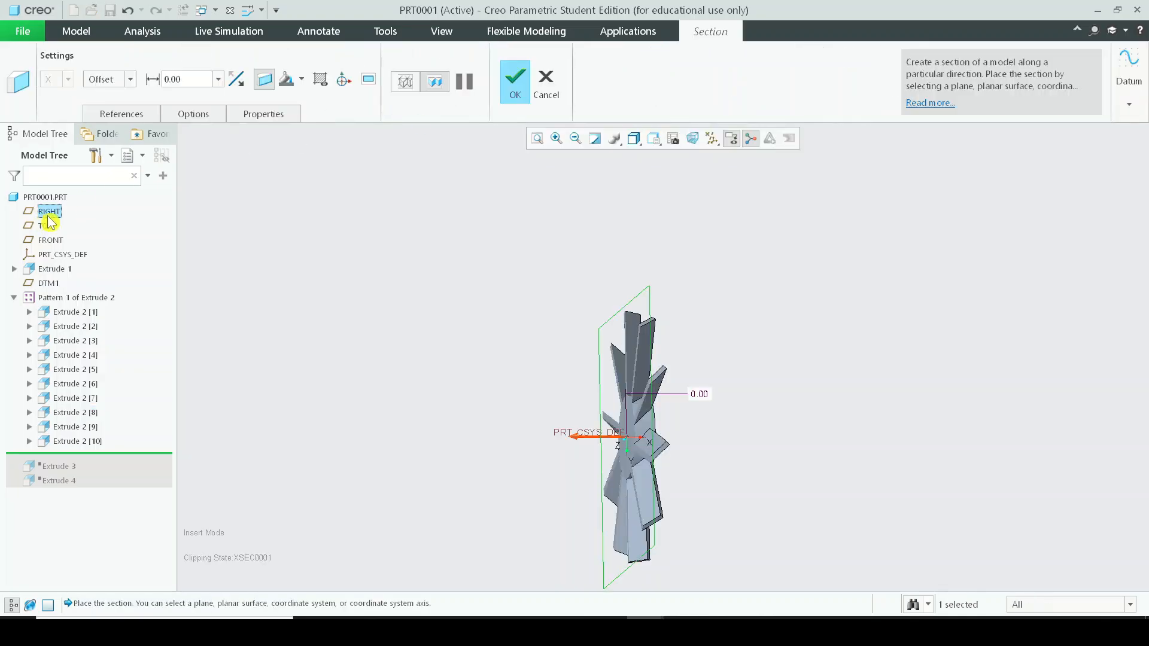
{"action": "left_click", "coordinate": [50, 240]}
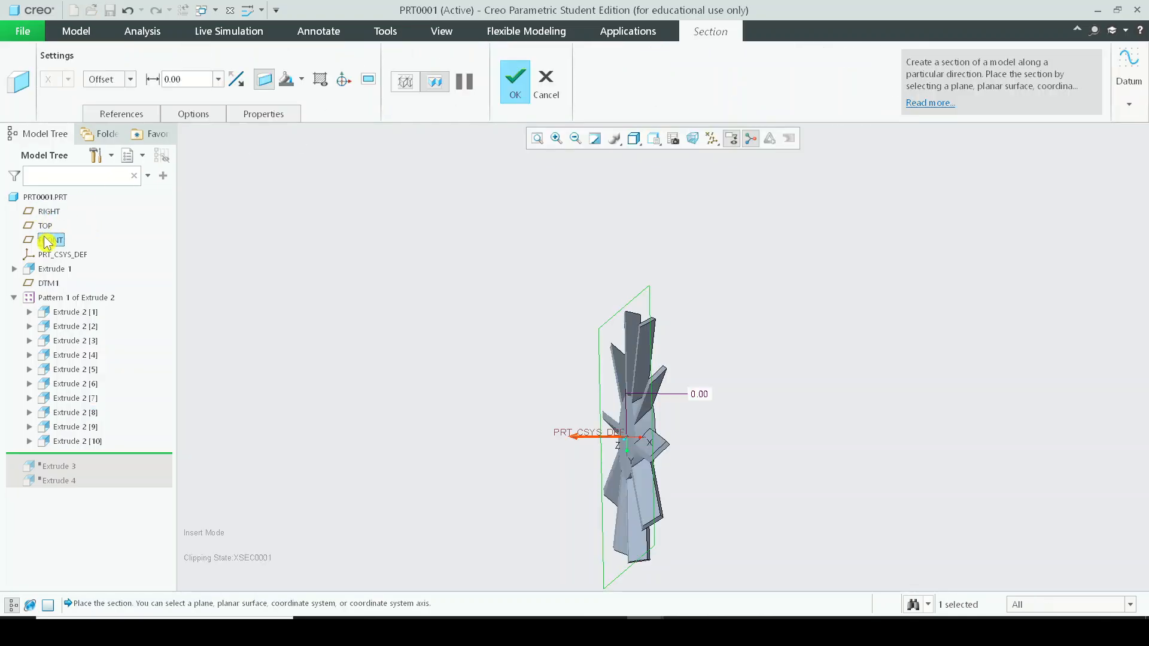
{"action": "mouse_move", "coordinate": [823, 444]}
{"action": "middle_mouse_down"}
{"action": "mouse_move", "coordinate": [805, 461]}
{"action": "mouse_move", "coordinate": [692, 480]}
{"action": "mouse_move", "coordinate": [647, 444]}
{"action": "mouse_move", "coordinate": [628, 336]}
{"action": "mouse_move", "coordinate": [646, 359]}
{"action": "mouse_move", "coordinate": [587, 429]}
{"action": "mouse_move", "coordinate": [527, 432]}
{"action": "mouse_move", "coordinate": [665, 428]}
{"action": "mouse_move", "coordinate": [533, 451]}
{"action": "mouse_move", "coordinate": [576, 435]}
{"action": "middle_mouse_up"}
{"action": "scroll", "coordinate": [649, 461], "scroll_direction": "down", "scroll_amount": 5}
{"action": "scroll", "coordinate": [647, 359], "scroll_direction": "up", "scroll_amount": 5}
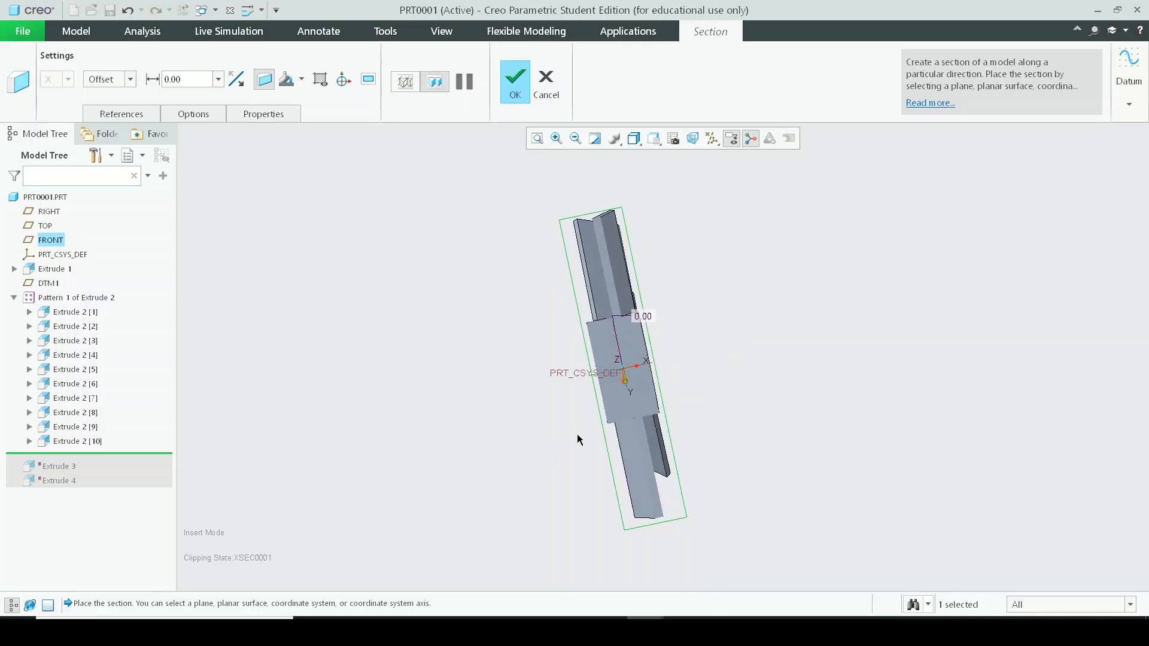
{"action": "left_click", "coordinate": [546, 82]}
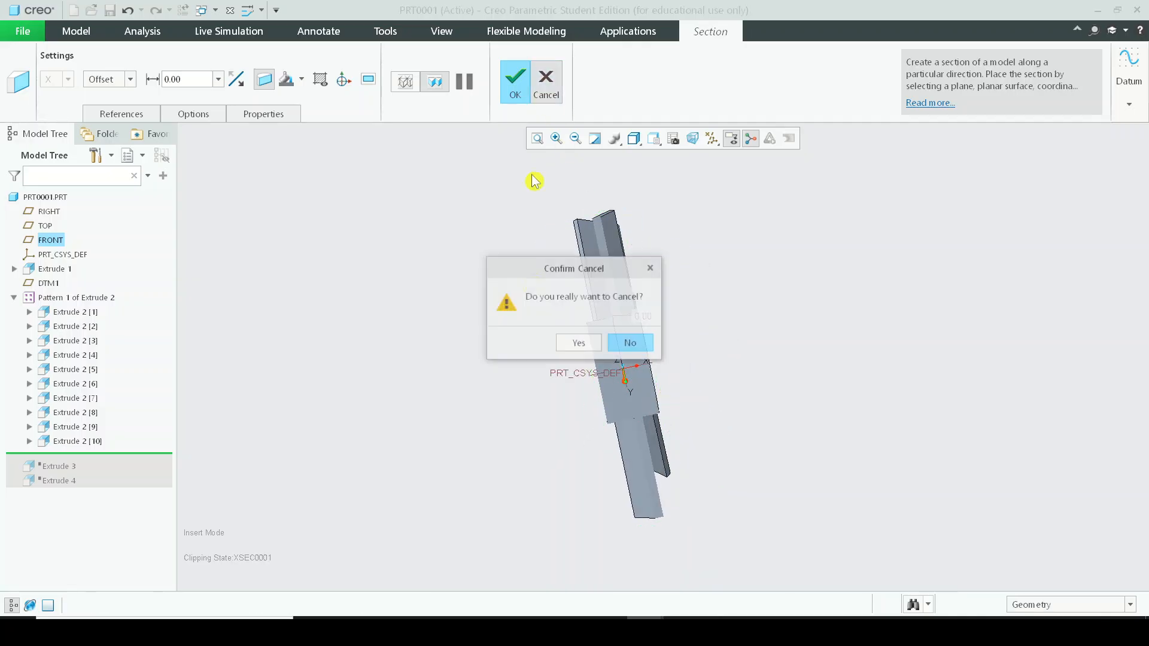
{"action": "left_click", "coordinate": [570, 346]}
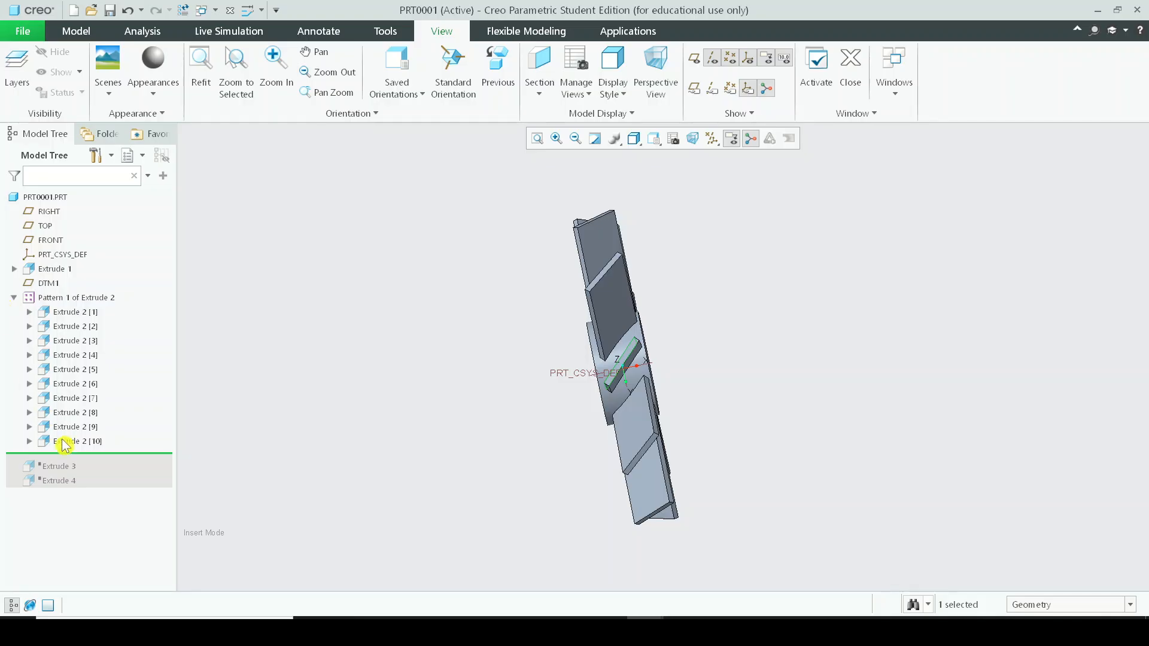
Collapse the blade pattern and move the insertion point below Extrude 3 to restore the enclosing disc.
{"action": "left_click", "coordinate": [14, 298]}
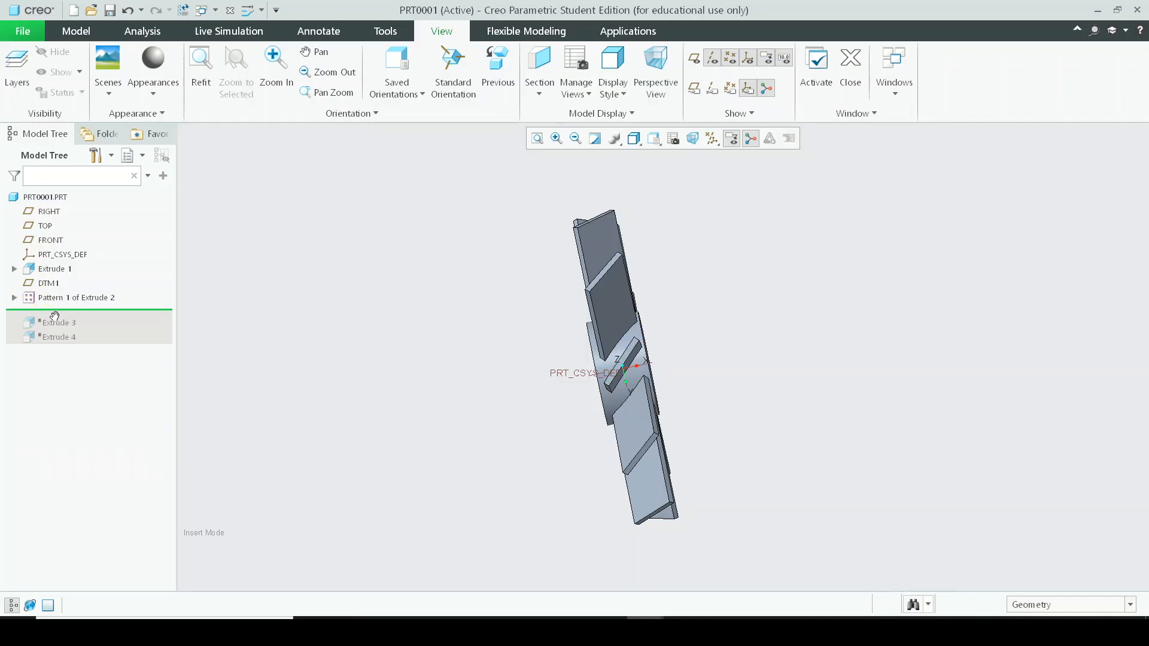
{"action": "left_click_drag", "start_coordinate": [53, 326], "coordinate": [54, 326]}
{"action": "middle_click_drag", "start_coordinate": [341, 320], "coordinate": [464, 323]}
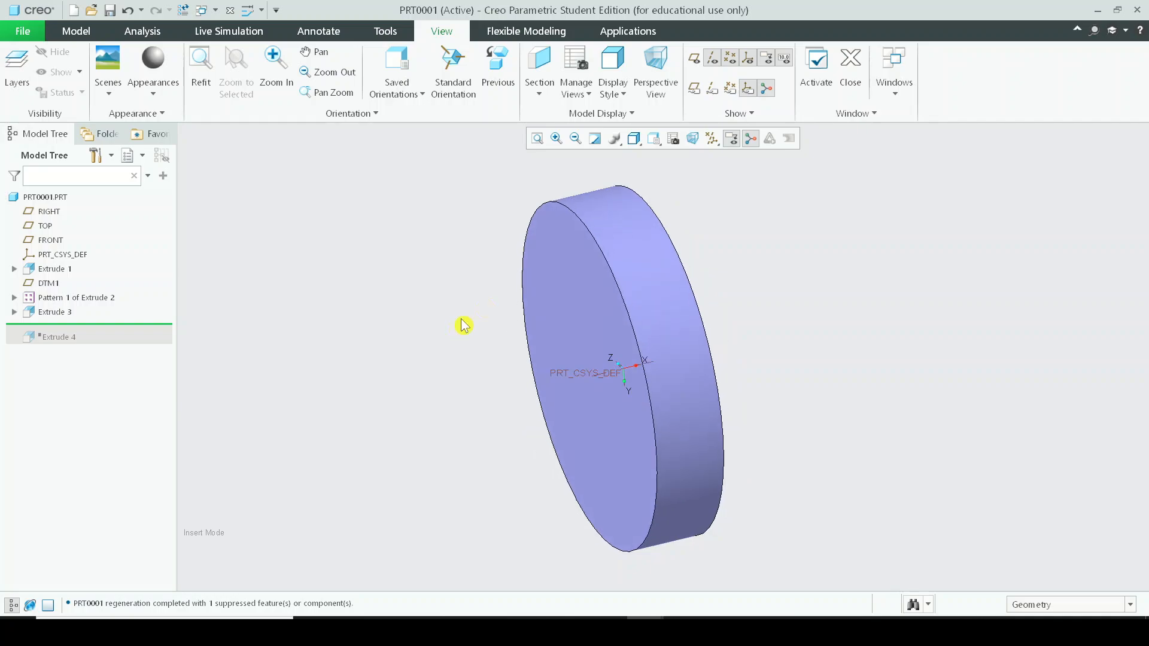
Try a section of the disc through the FRONT plane offset to 14.20 to see the blades inside, and cancel it.
{"action": "left_click", "coordinate": [539, 66]}
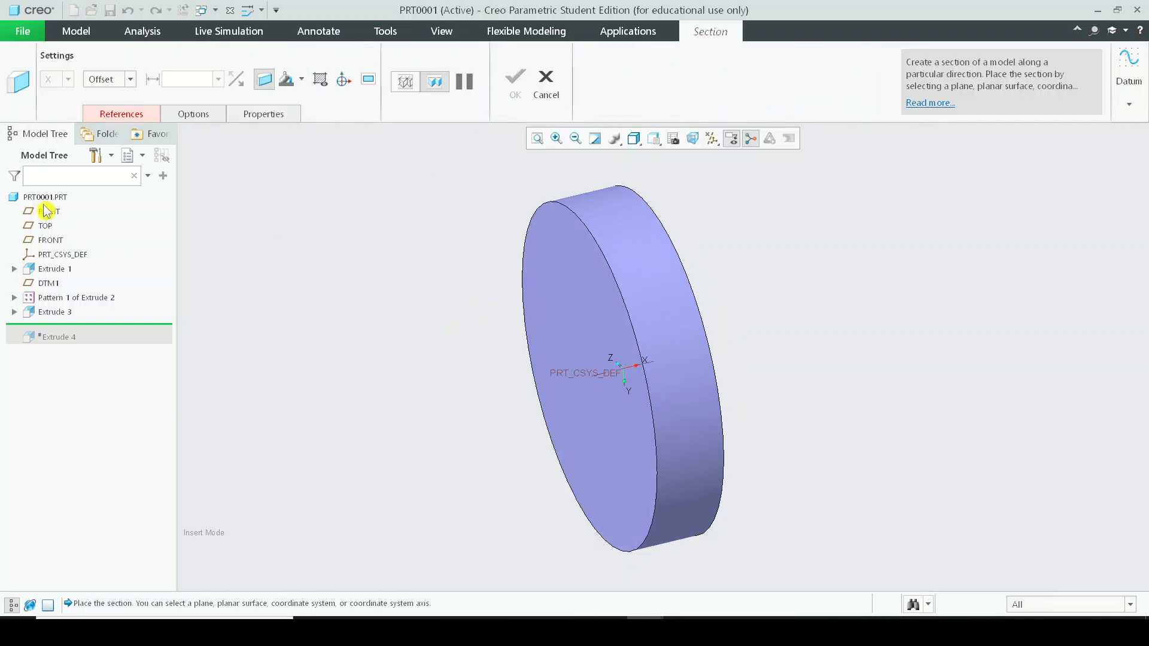
{"action": "left_click", "coordinate": [49, 243]}
{"action": "middle_click_drag", "start_coordinate": [676, 299], "coordinate": [590, 283]}
{"action": "scroll", "coordinate": [560, 212], "scroll_direction": "down", "scroll_amount": 3}
{"action": "mouse_move", "coordinate": [561, 212]}
{"action": "middle_mouse_down"}
{"action": "mouse_move", "coordinate": [575, 189]}
{"action": "mouse_move", "coordinate": [555, 202]}
{"action": "mouse_move", "coordinate": [503, 200]}
{"action": "mouse_move", "coordinate": [595, 195]}
{"action": "mouse_move", "coordinate": [564, 231]}
{"action": "middle_mouse_up"}
{"action": "middle_click_drag", "start_coordinate": [639, 322], "coordinate": [438, 334]}
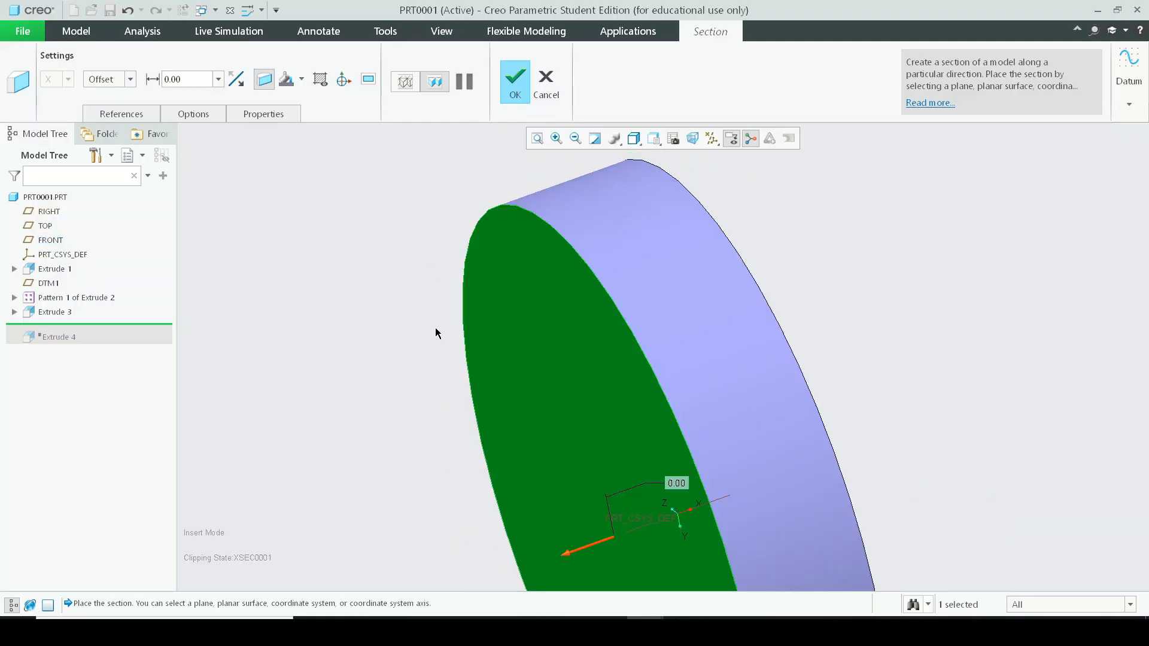
{"action": "scroll", "coordinate": [627, 400], "scroll_direction": "down", "scroll_amount": 3}
{"action": "middle_click_drag", "start_coordinate": [627, 400], "coordinate": [590, 569]}
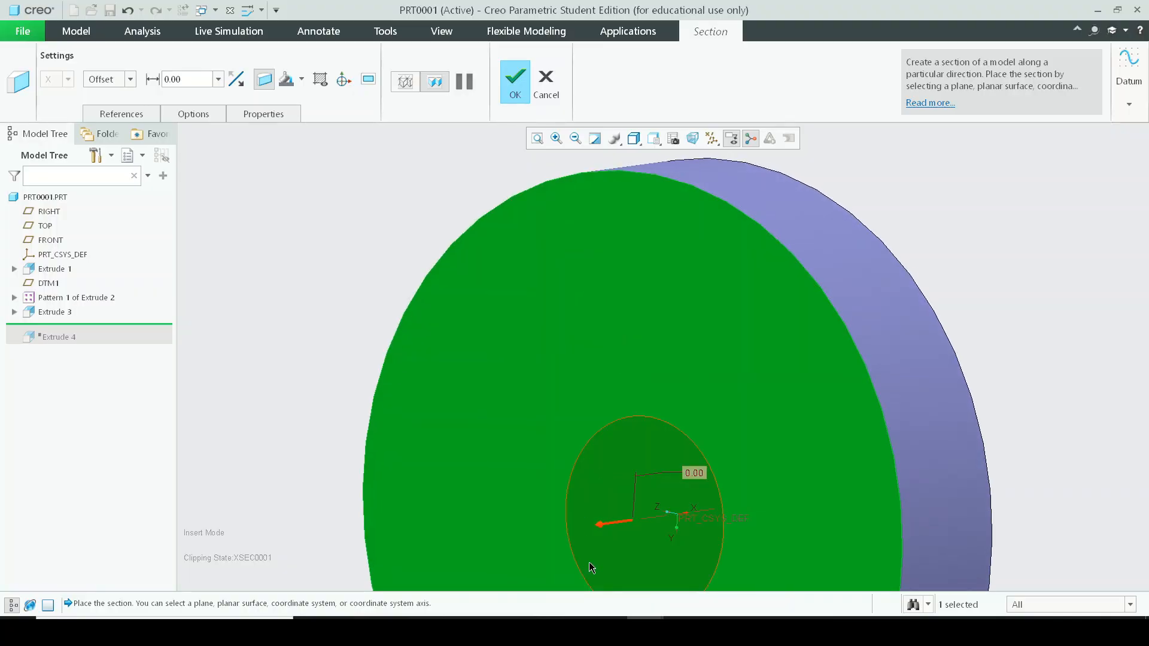
{"action": "left_click_drag", "start_coordinate": [610, 526], "coordinate": [622, 520]}
{"action": "middle_click_drag", "start_coordinate": [476, 329], "coordinate": [455, 365]}
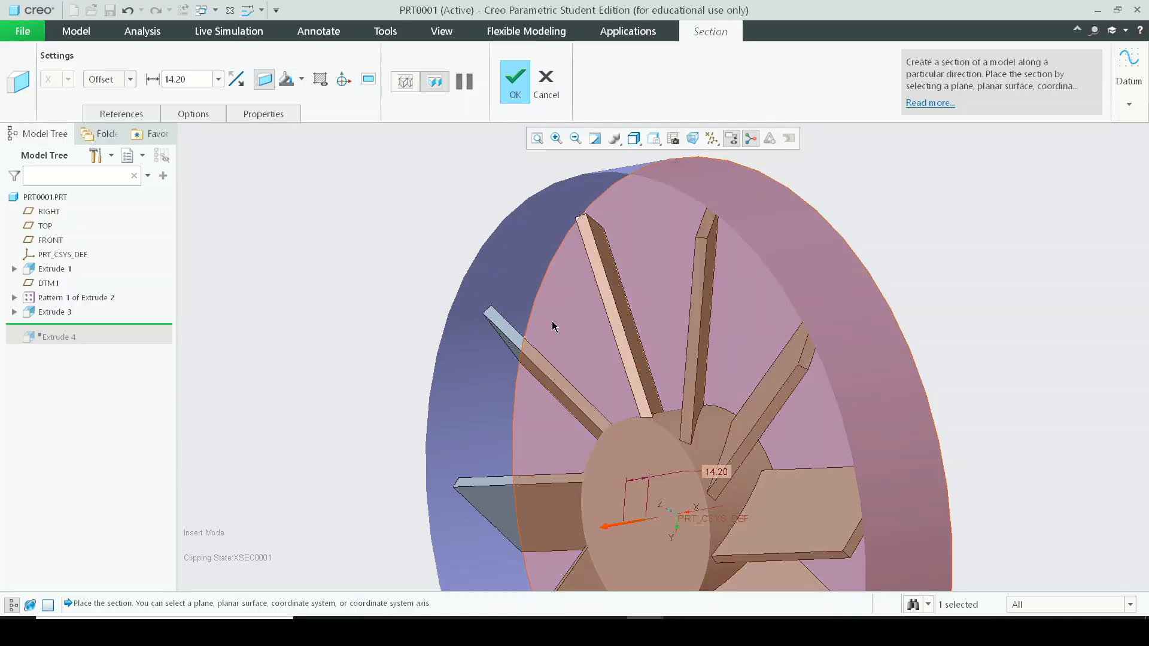
{"action": "scroll", "coordinate": [687, 295], "scroll_direction": "up", "scroll_amount": 4}
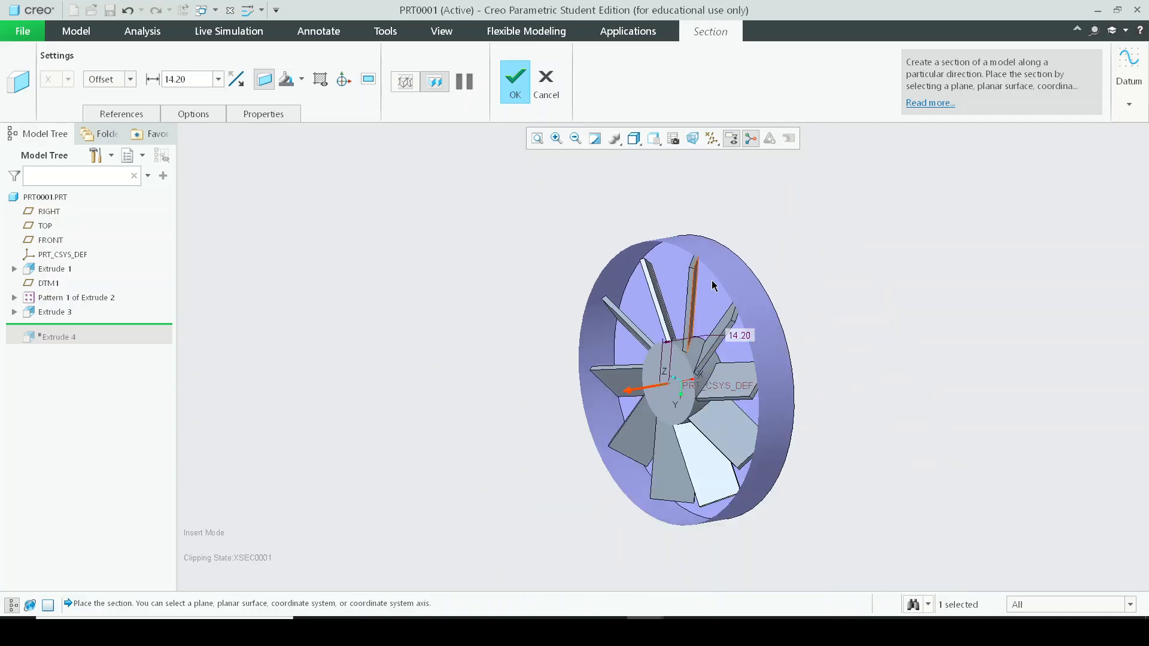
{"action": "scroll", "coordinate": [687, 405], "scroll_direction": "down", "scroll_amount": 3}
{"action": "middle_click_drag", "start_coordinate": [687, 405], "coordinate": [777, 497]}
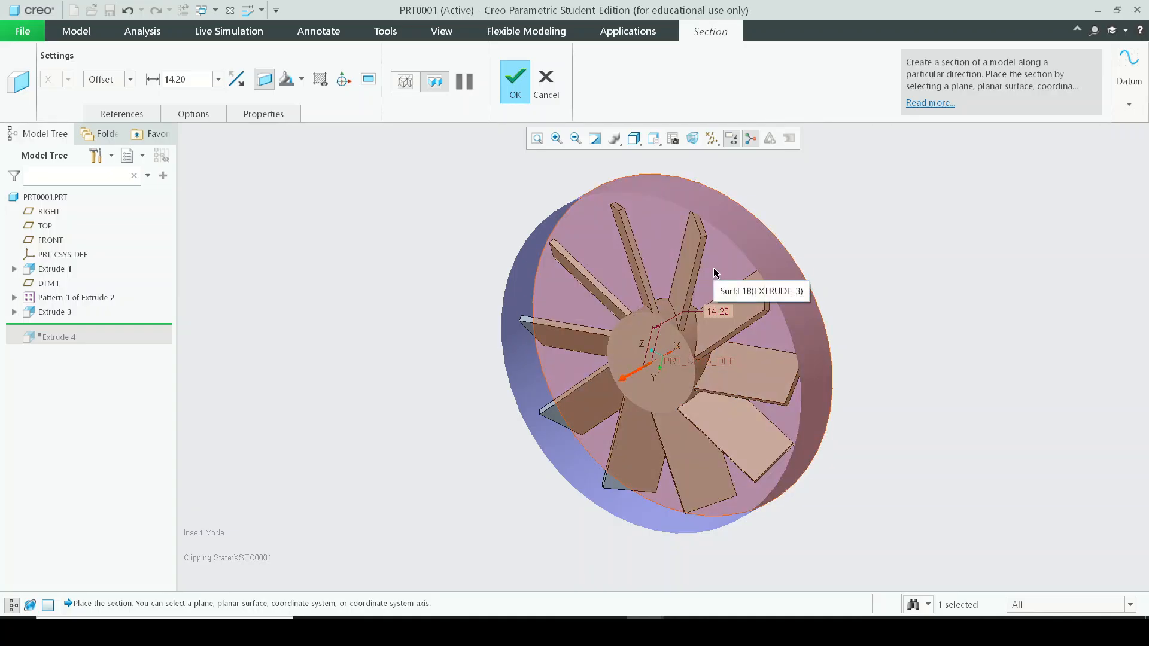
{"action": "left_click", "coordinate": [545, 80]}
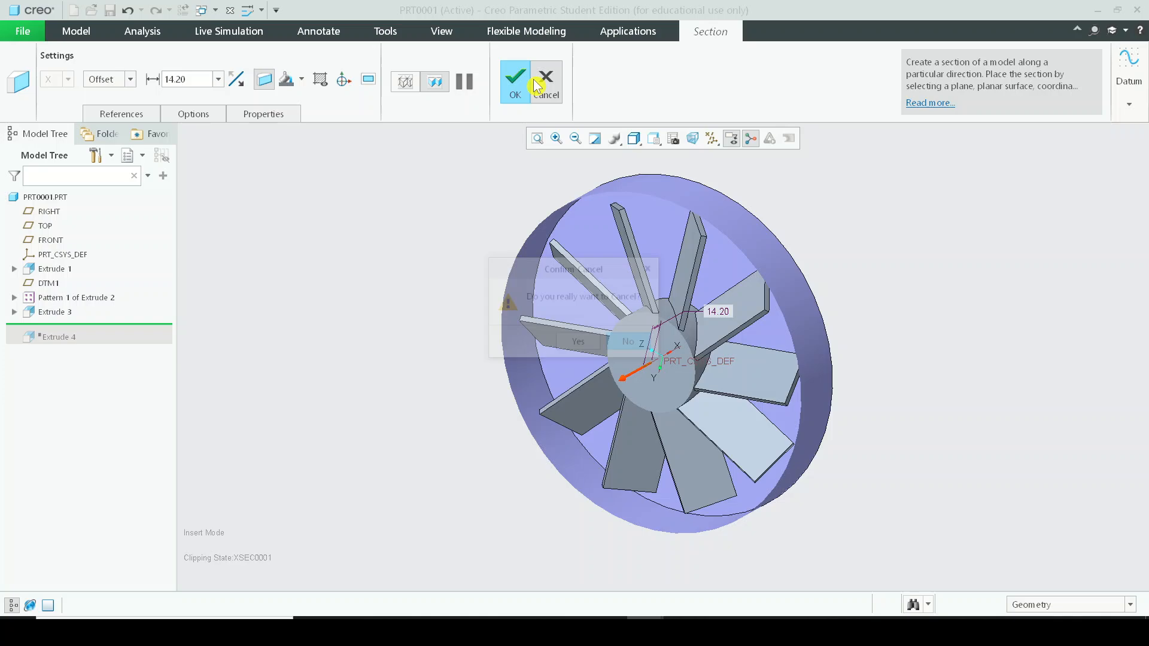
{"action": "left_click", "coordinate": [577, 342]}
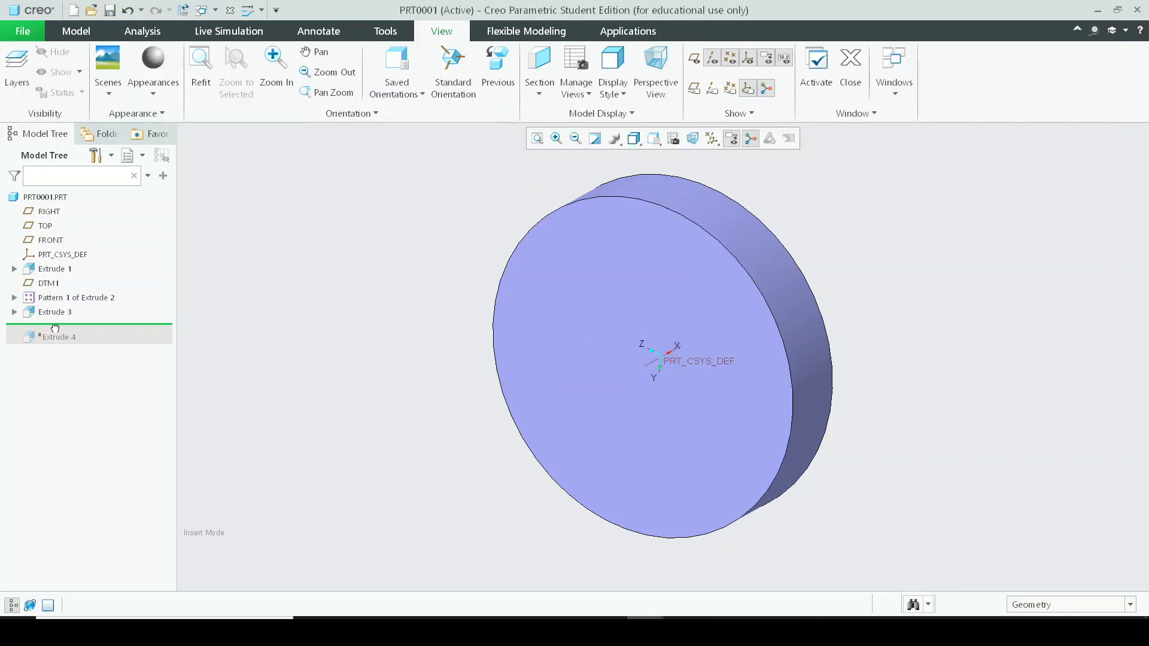
Move the insertion point to the end of the tree to restore Extrude 4, and try a FRONT-plane section of the cylinder.
{"action": "left_click_drag", "start_coordinate": [55, 328], "coordinate": [57, 336]}
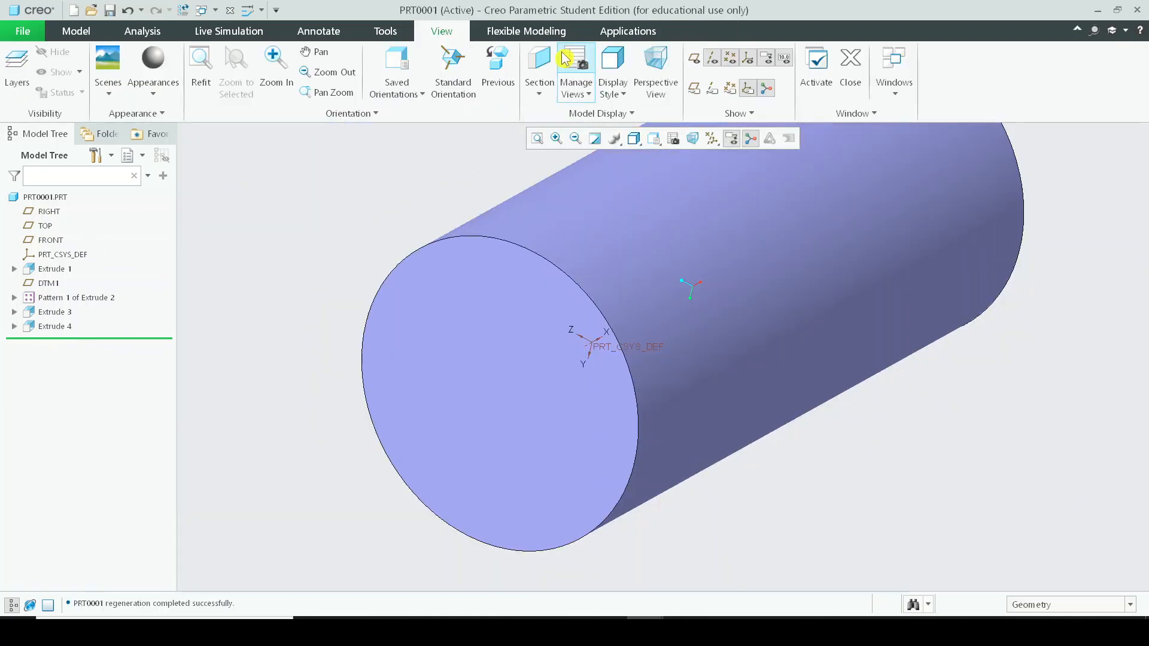
{"action": "left_click", "coordinate": [539, 66]}
{"action": "left_click", "coordinate": [50, 240]}
{"action": "middle_click_drag", "start_coordinate": [203, 248], "coordinate": [808, 378]}
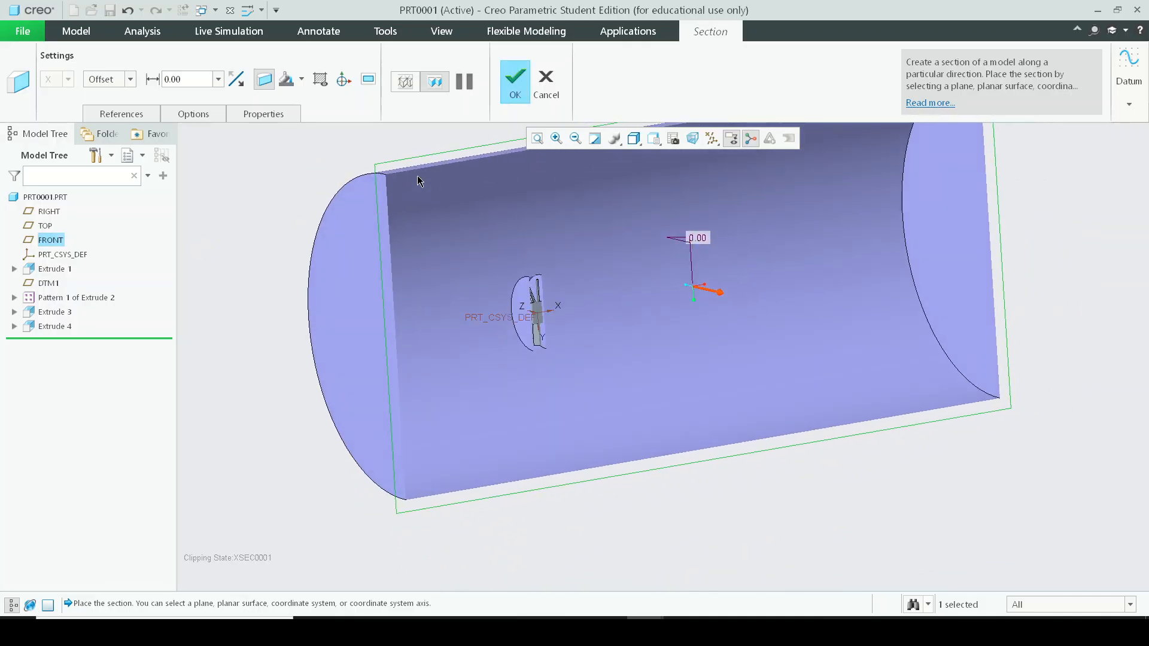
{"action": "scroll", "coordinate": [418, 181], "scroll_direction": "up", "scroll_amount": 5}
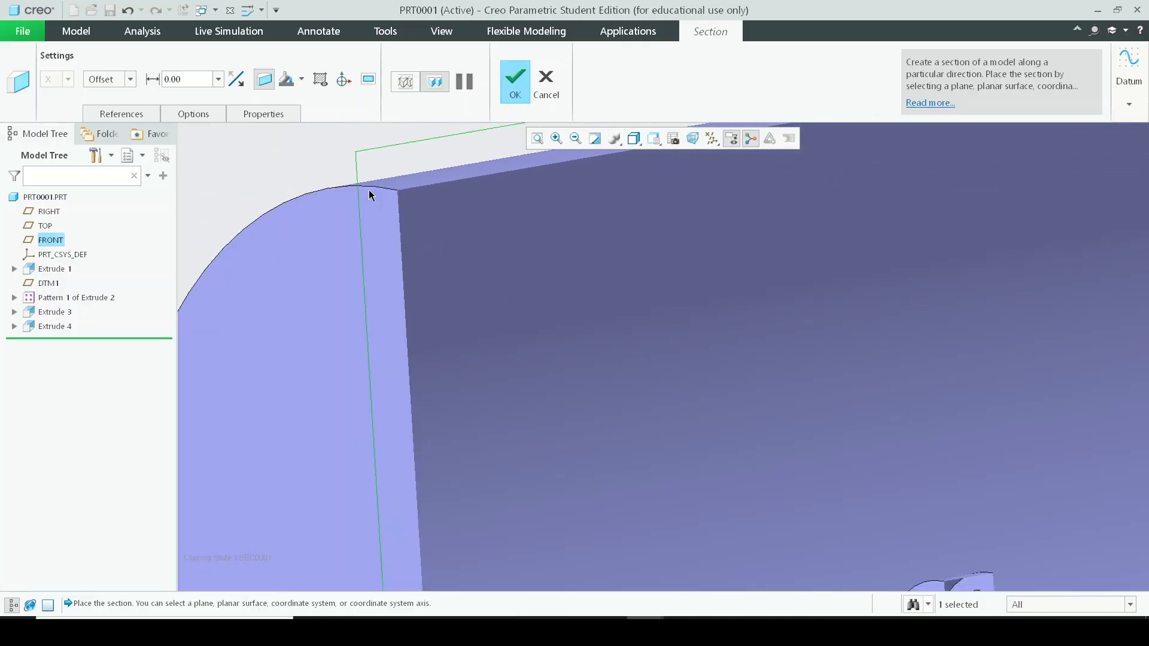
{"action": "scroll", "coordinate": [535, 323], "scroll_direction": "down", "scroll_amount": 3}
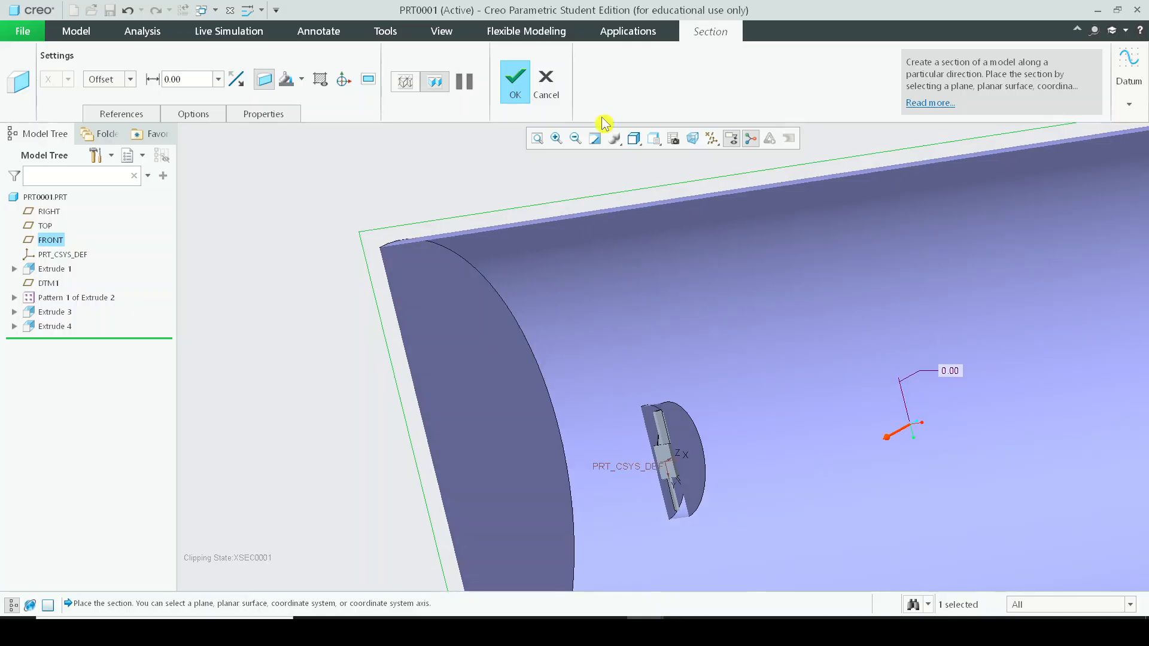
{"action": "left_click", "coordinate": [545, 84]}
{"action": "left_click", "coordinate": [578, 348]}
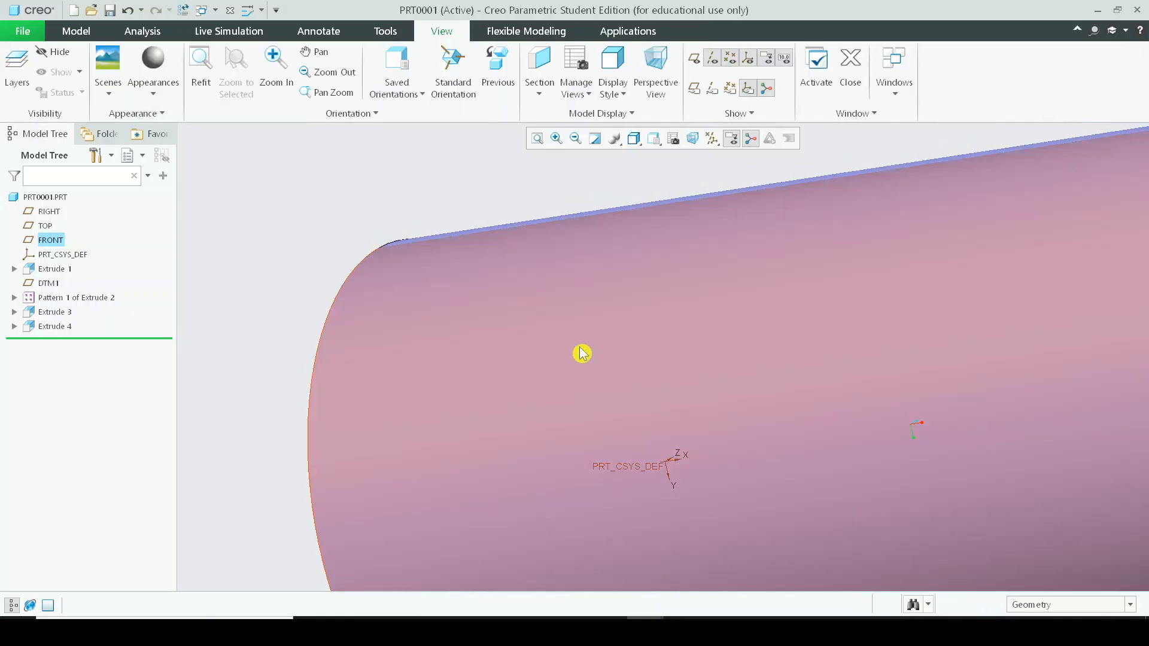
Select the cylinder and the blade pattern in turn to locate the impeller inside the cylinder.
{"action": "left_click", "coordinate": [579, 348]}
{"action": "left_click", "coordinate": [390, 205]}
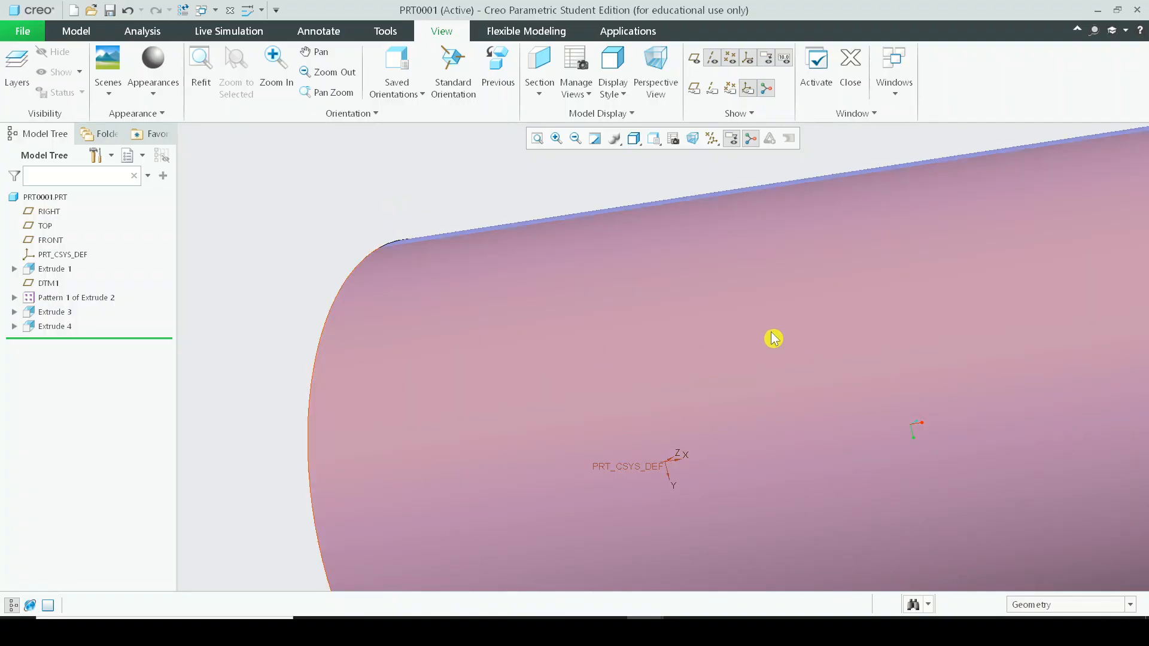
{"action": "mouse_move", "coordinate": [774, 336]}
{"action": "middle_mouse_down"}
{"action": "mouse_move", "coordinate": [787, 393]}
{"action": "mouse_move", "coordinate": [825, 389]}
{"action": "mouse_move", "coordinate": [813, 408]}
{"action": "mouse_move", "coordinate": [743, 410]}
{"action": "mouse_move", "coordinate": [515, 282]}
{"action": "middle_mouse_up"}
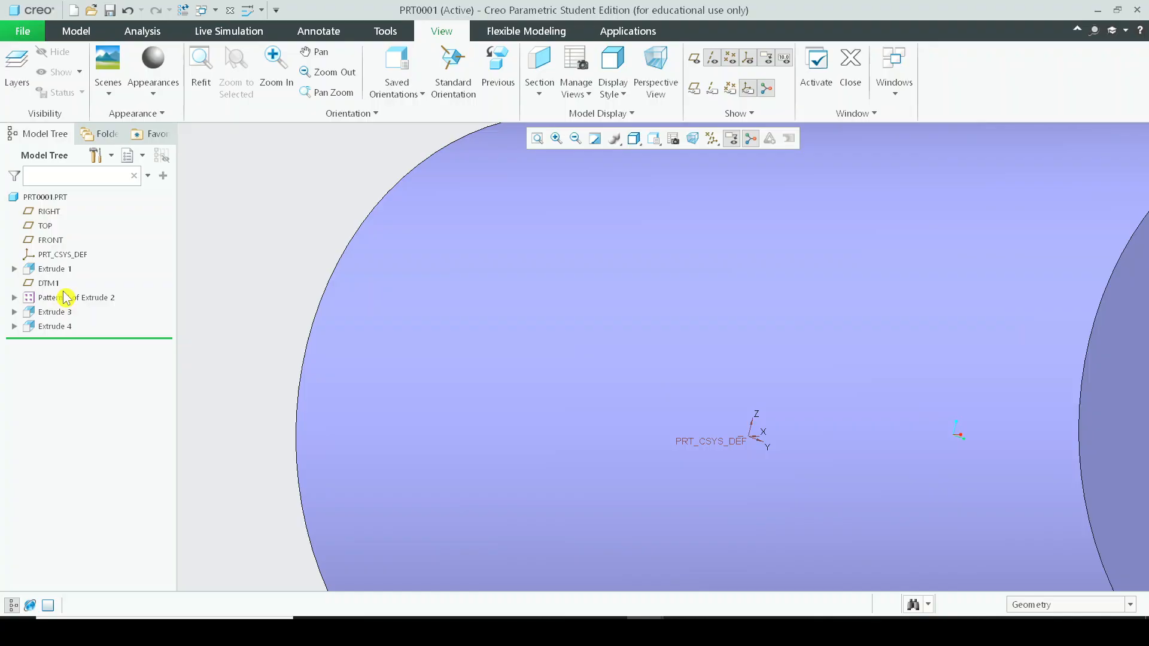
{"action": "left_click", "coordinate": [67, 297]}
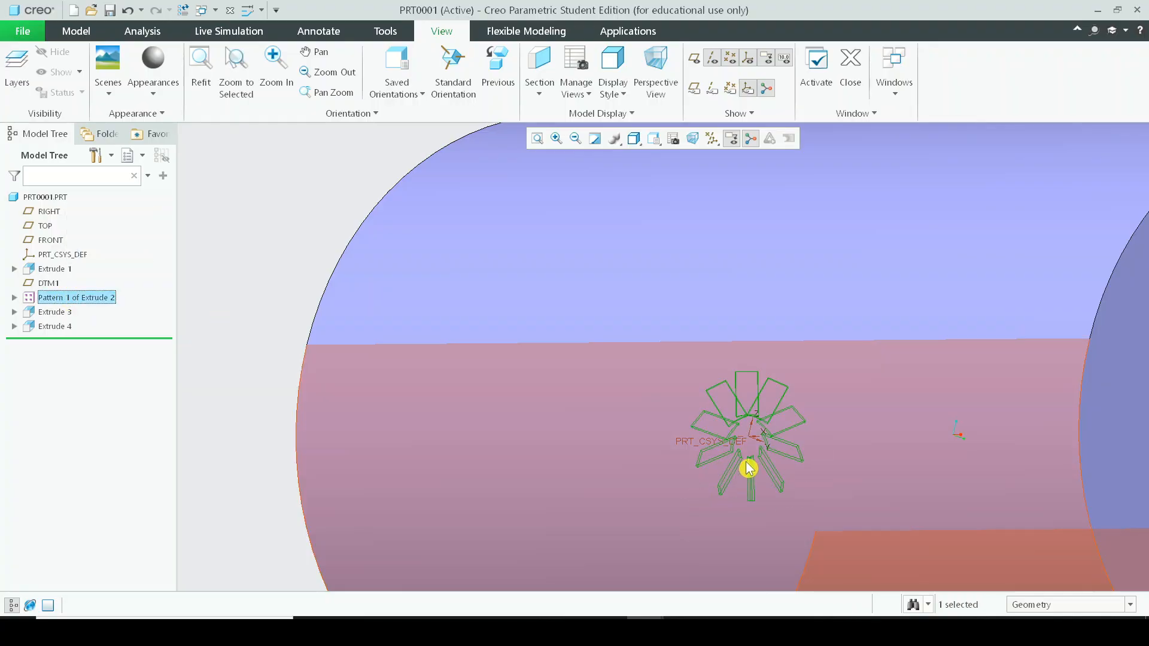
{"action": "left_click", "coordinate": [326, 220]}
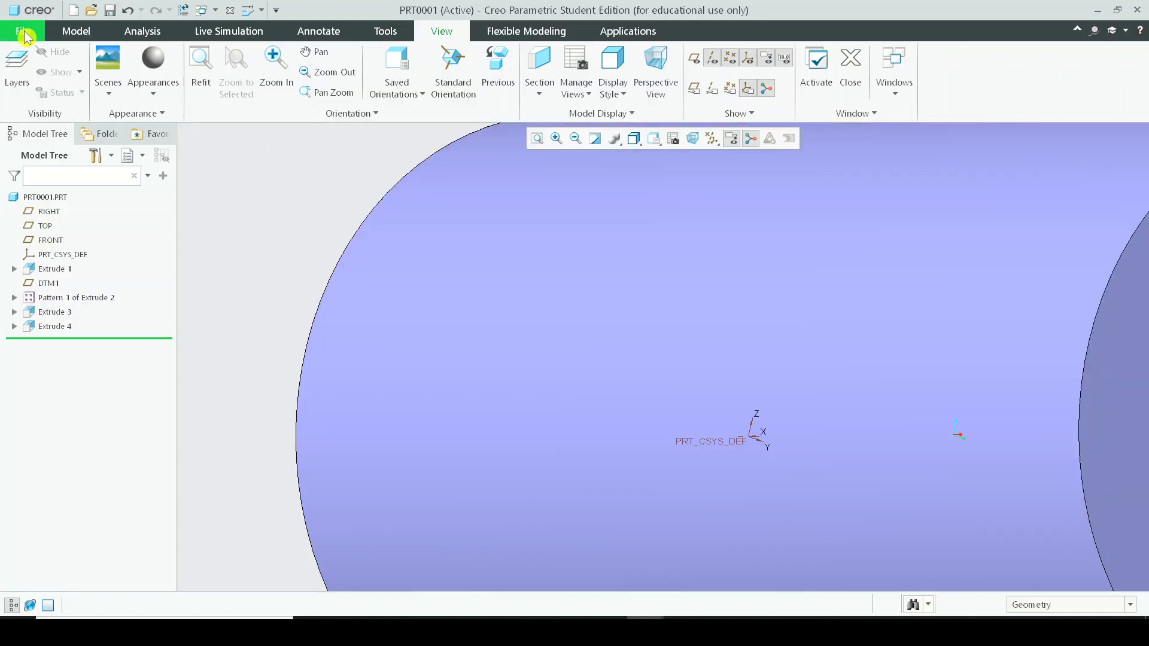
Try to save a copy of the part as a STEP (*.stp) file, and cancel the dialog.
{"action": "left_click", "coordinate": [22, 31]}
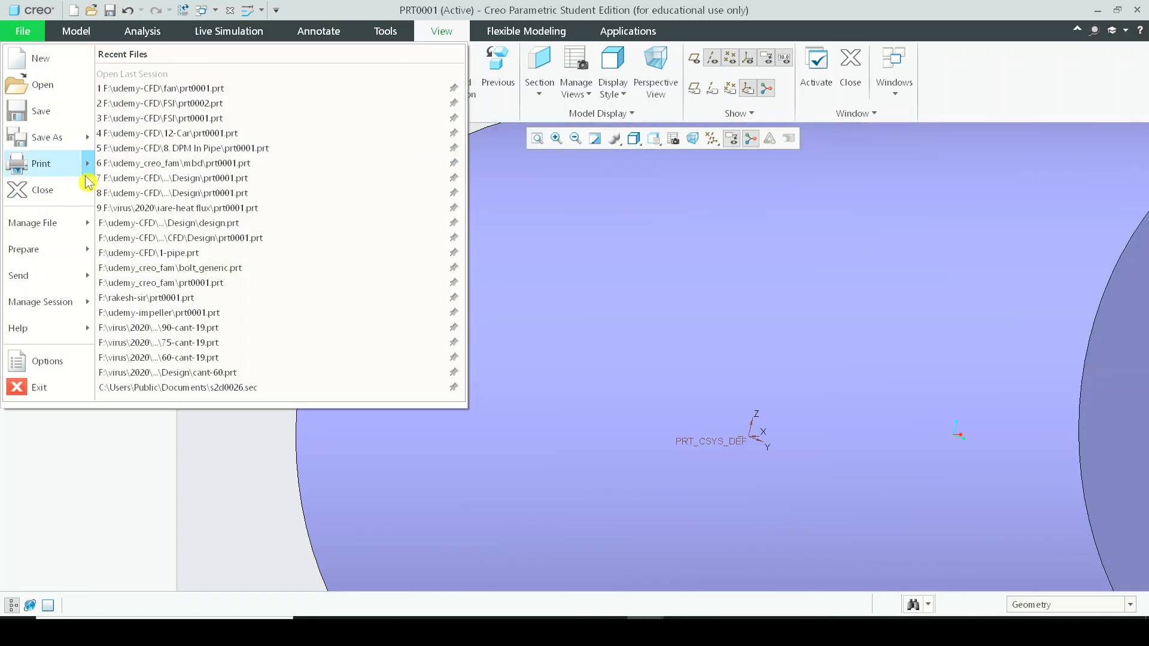
{"action": "left_click", "coordinate": [53, 140]}
{"action": "left_click", "coordinate": [436, 509]}
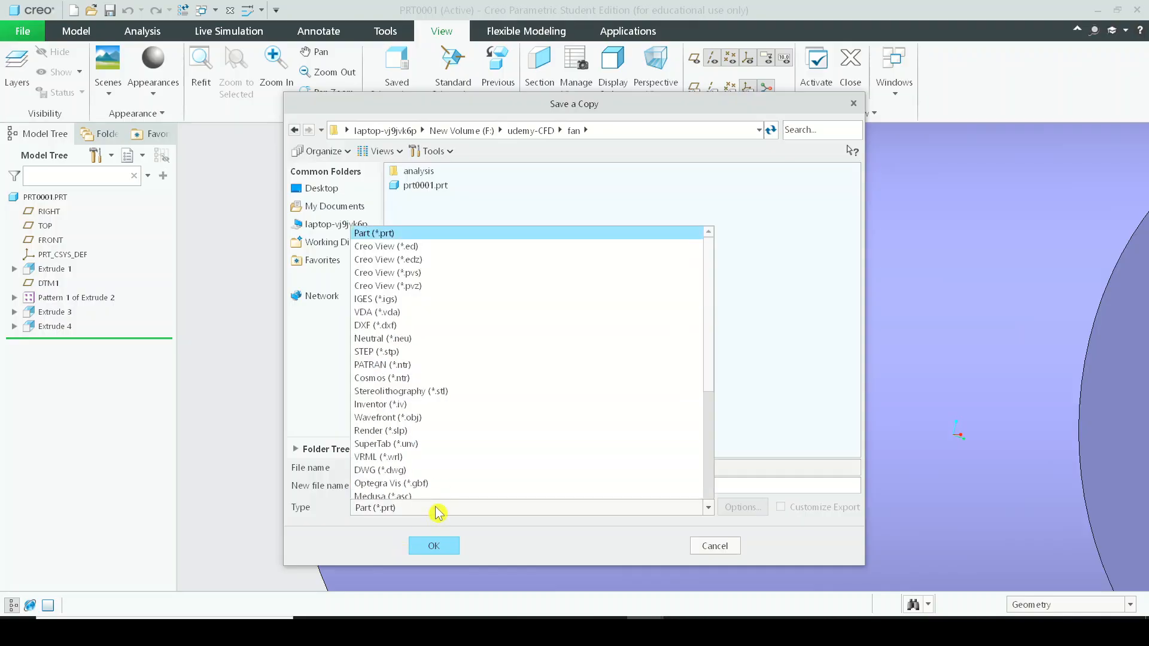
{"action": "left_click", "coordinate": [441, 334]}
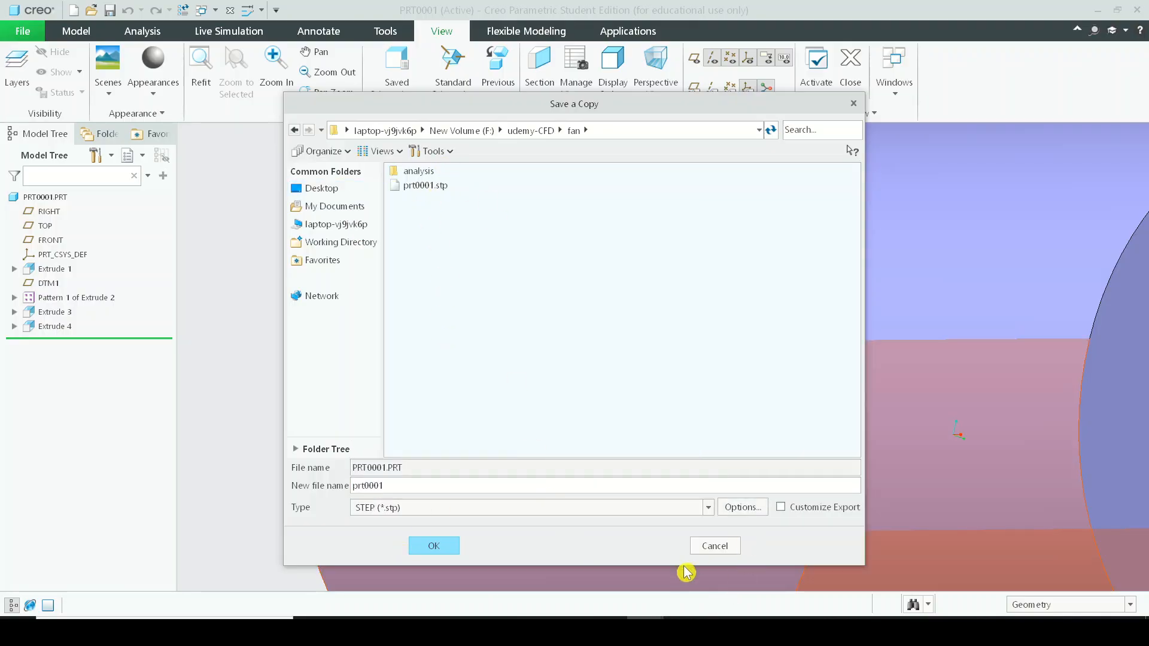
{"action": "left_click", "coordinate": [711, 542]}
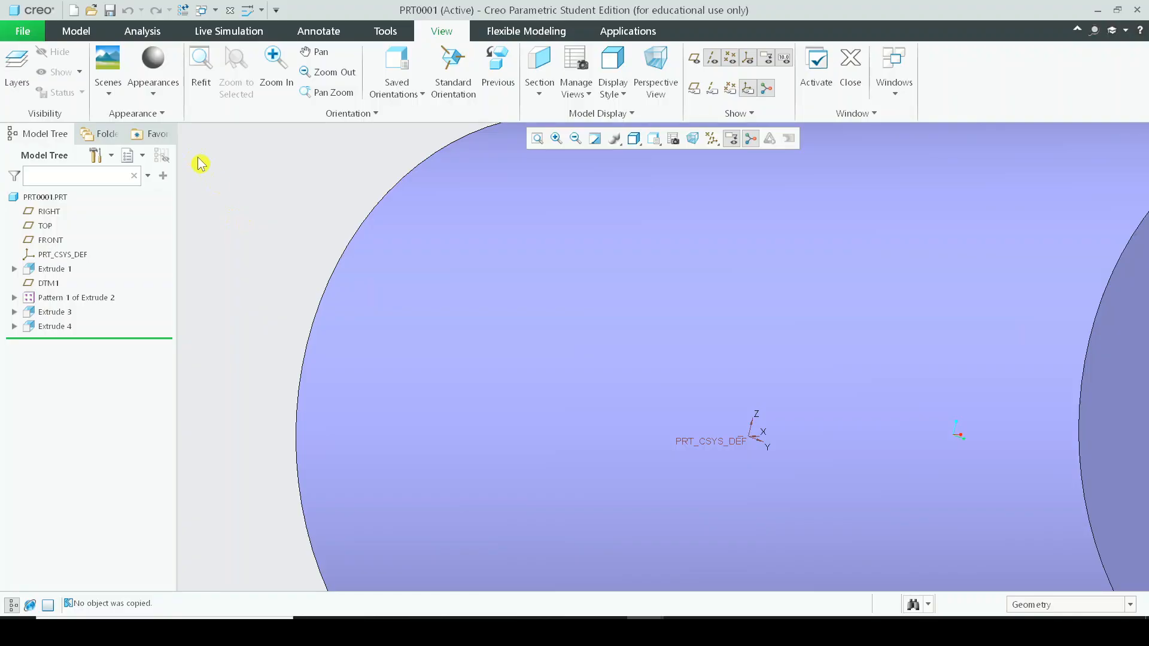
{"action": "left_click", "coordinate": [27, 37]}
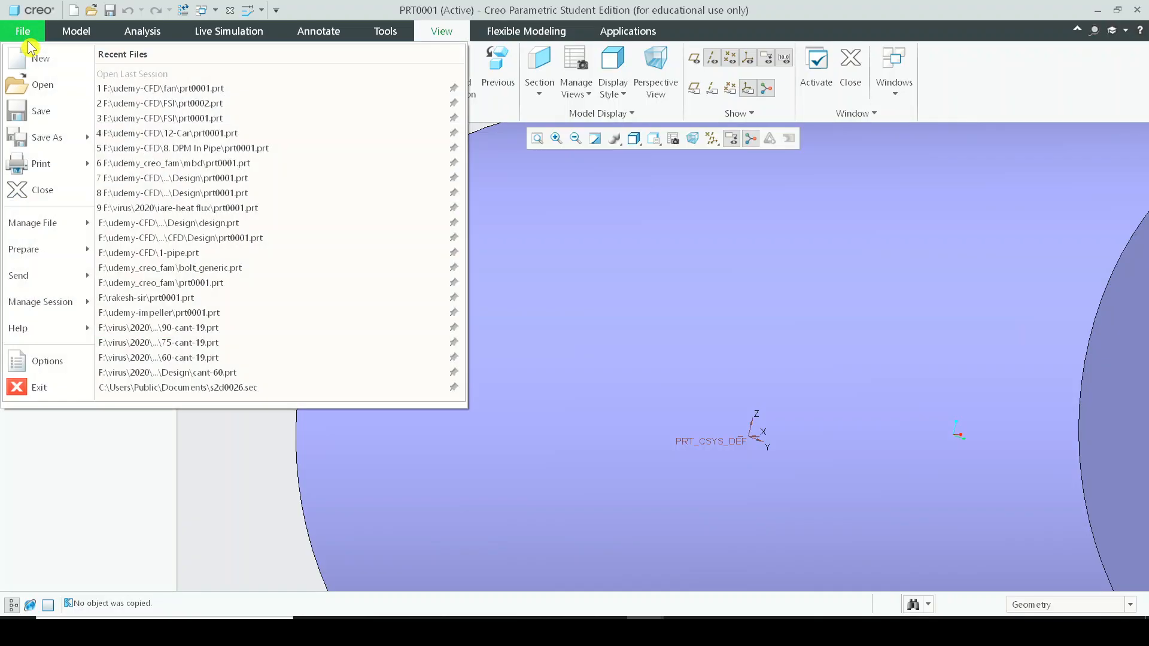
{"action": "left_click", "coordinate": [266, 524]}
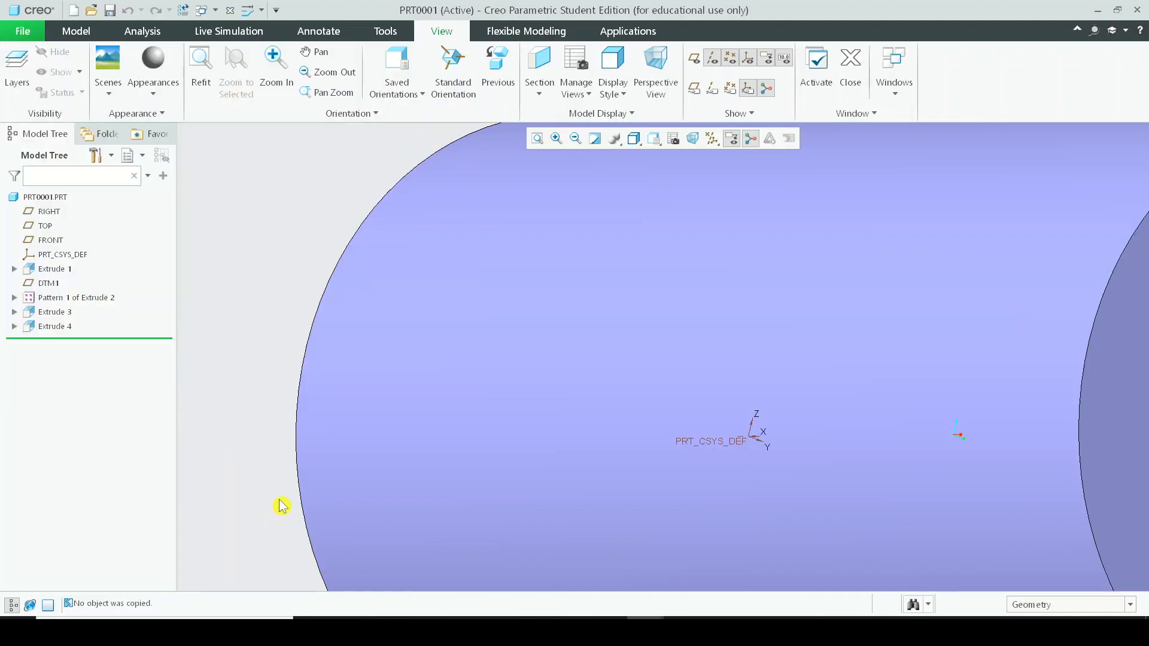